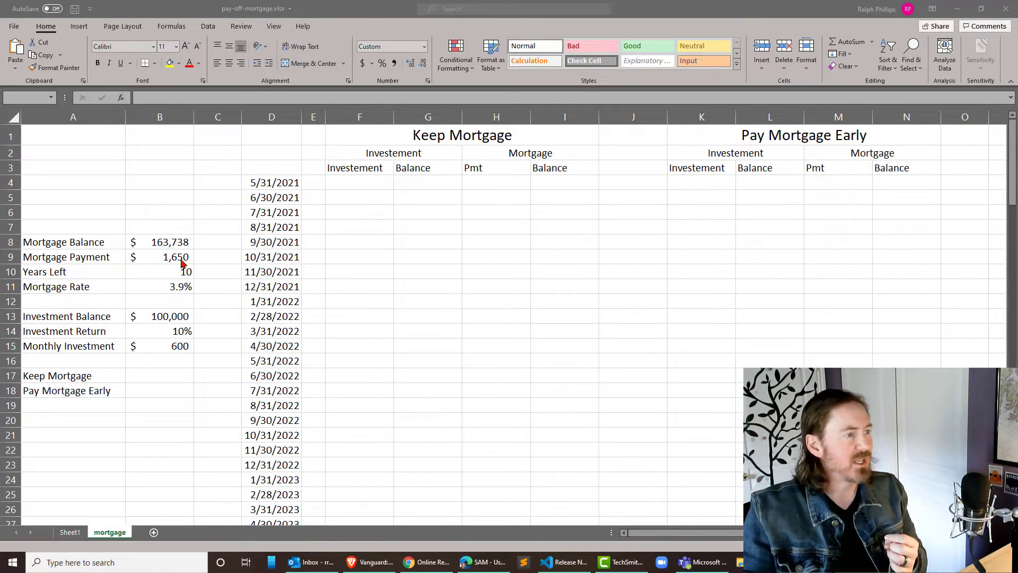
# Review the mortgage and investment assumptions in B8:B15 and the empty Investment and Mortgage columns under Keep Mortgage
pyautogui.click(181, 261)
pyautogui.click(180, 259)
pyautogui.click(179, 269)
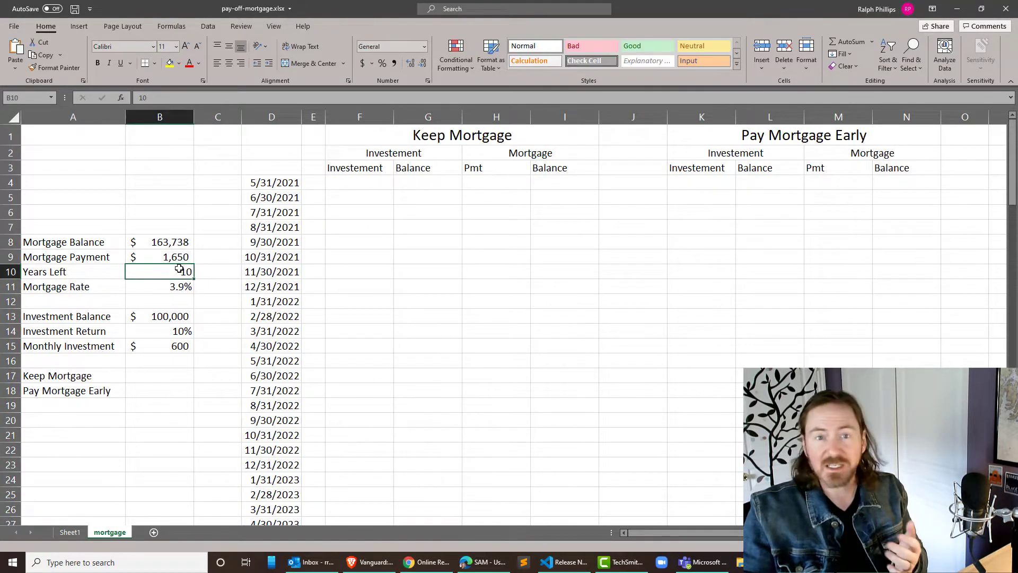
pyautogui.click(155, 289)
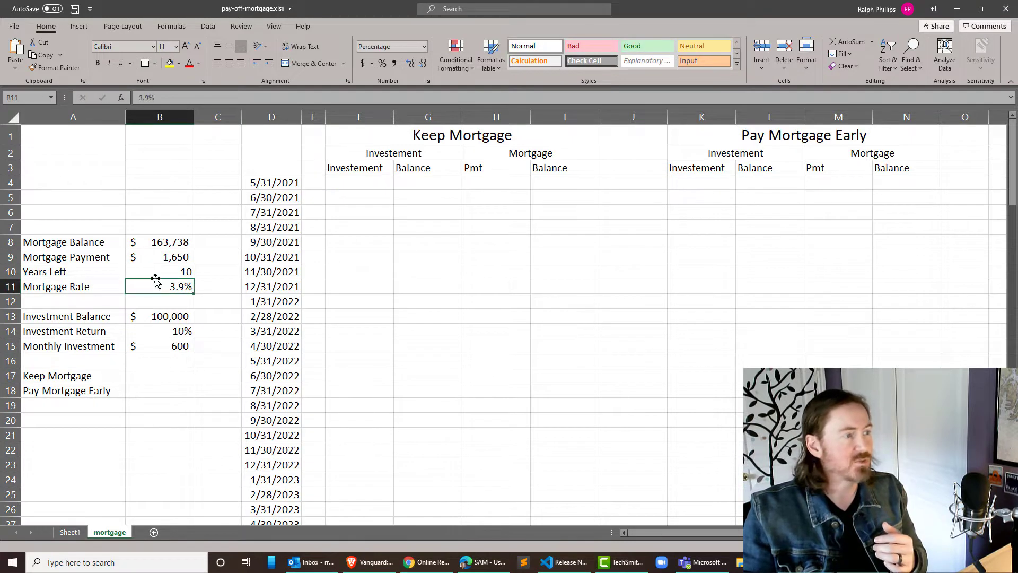
pyautogui.click(165, 247)
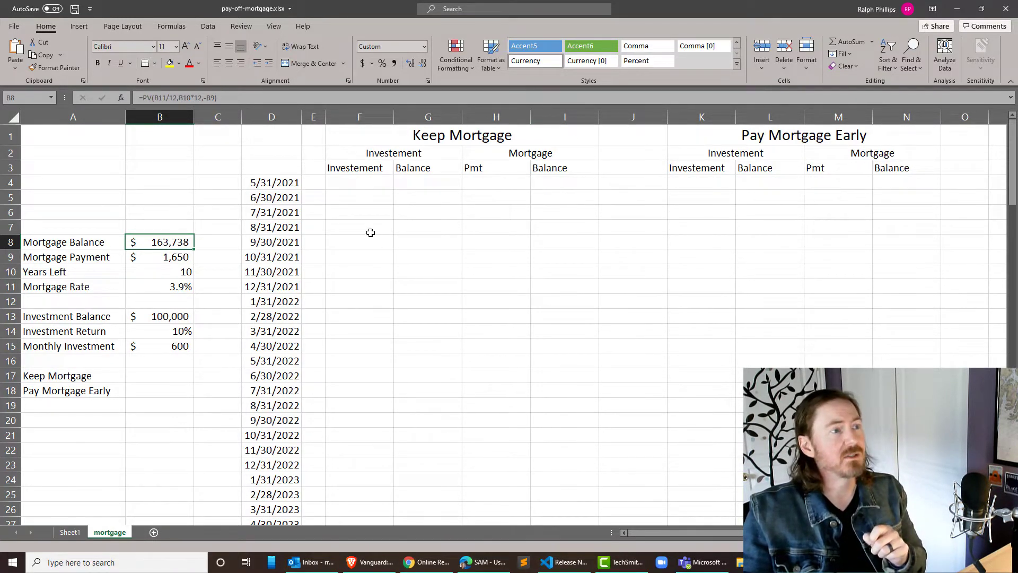
pyautogui.moveTo(365, 184); pyautogui.dragTo(446, 422)
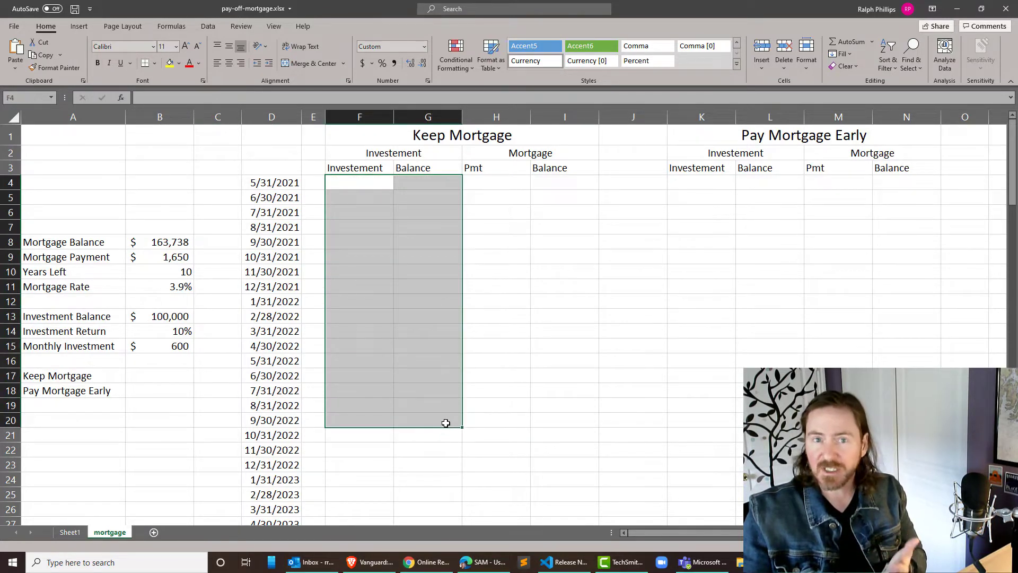
pyautogui.click(159, 347)
pyautogui.click(171, 332)
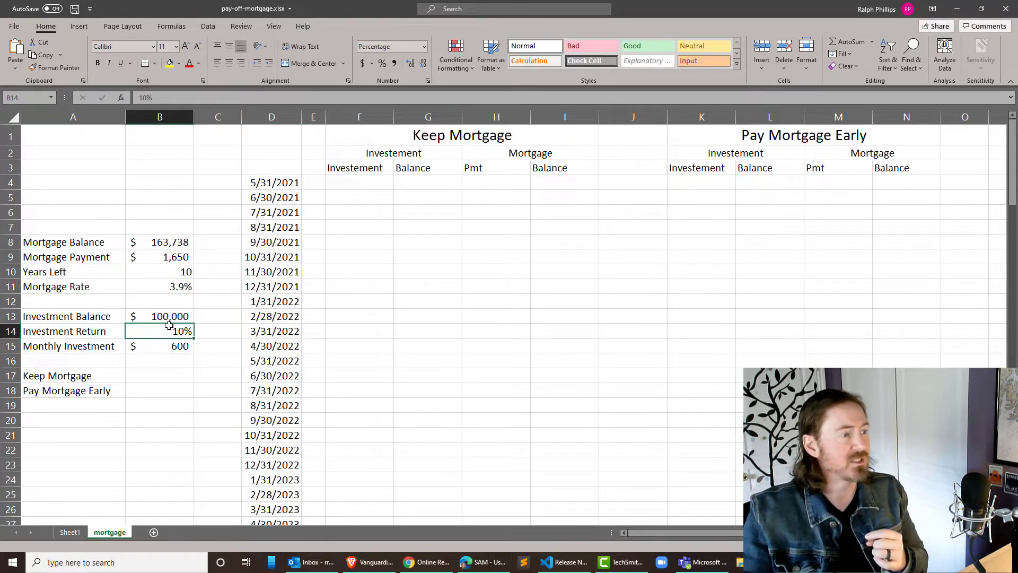
pyautogui.click(170, 317)
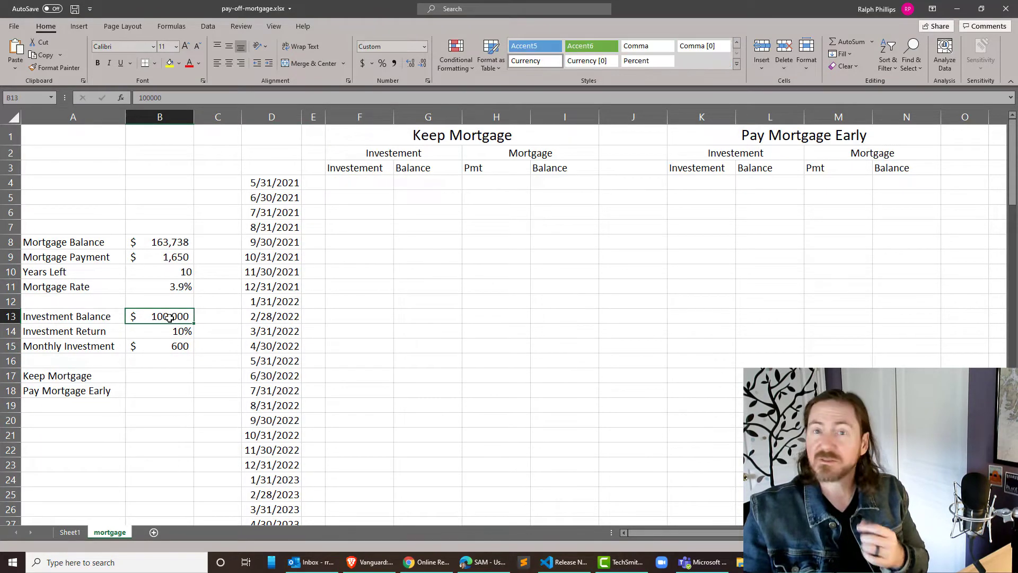
pyautogui.click(418, 274)
pyautogui.moveTo(493, 182); pyautogui.dragTo(569, 228)
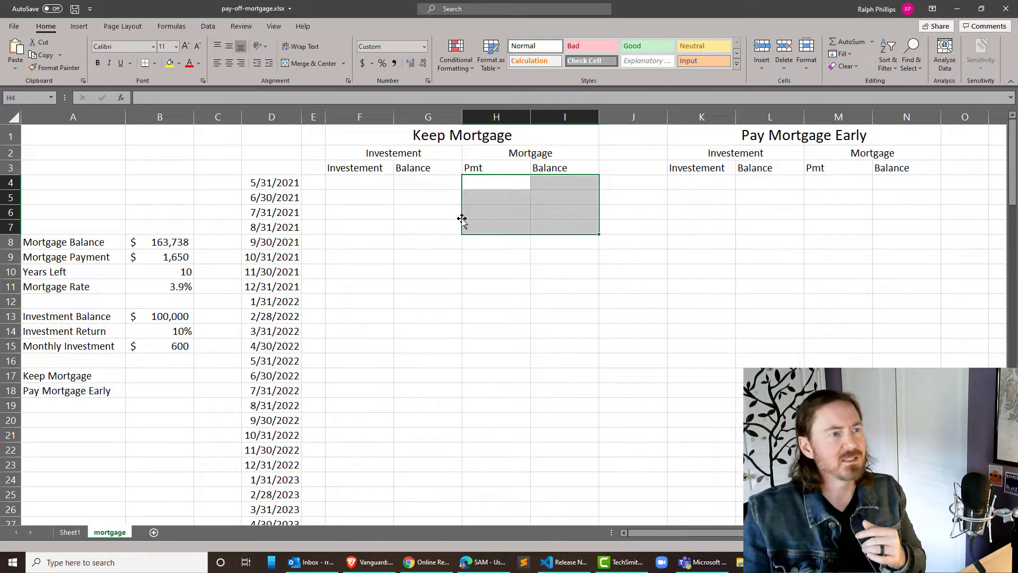
# Enter =$B$15 in F4 so the first Keep Mortgage investment references the fixed monthly investment
pyautogui.click(359, 188)
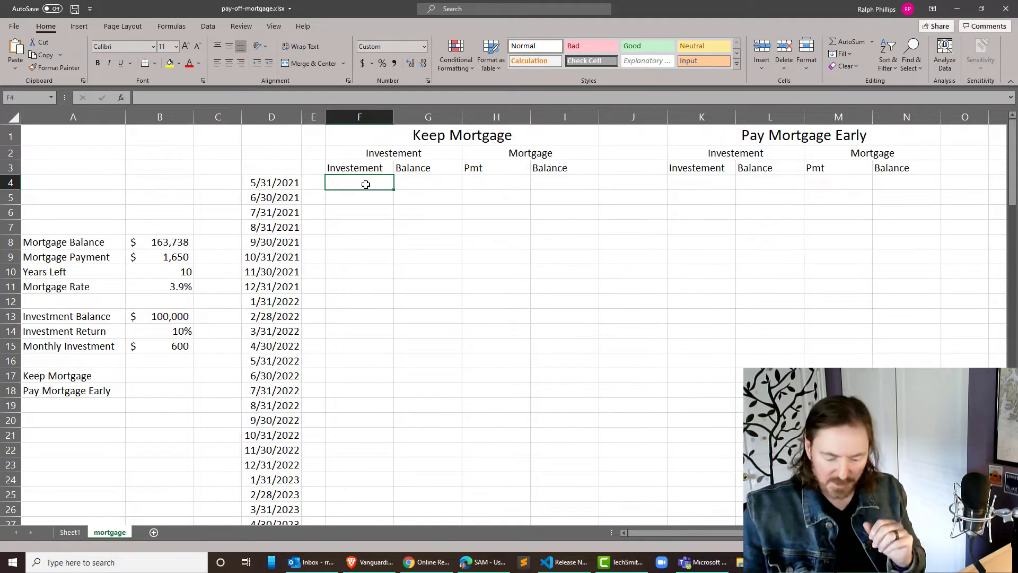
pyautogui.write('=')
pyautogui.click(180, 346)
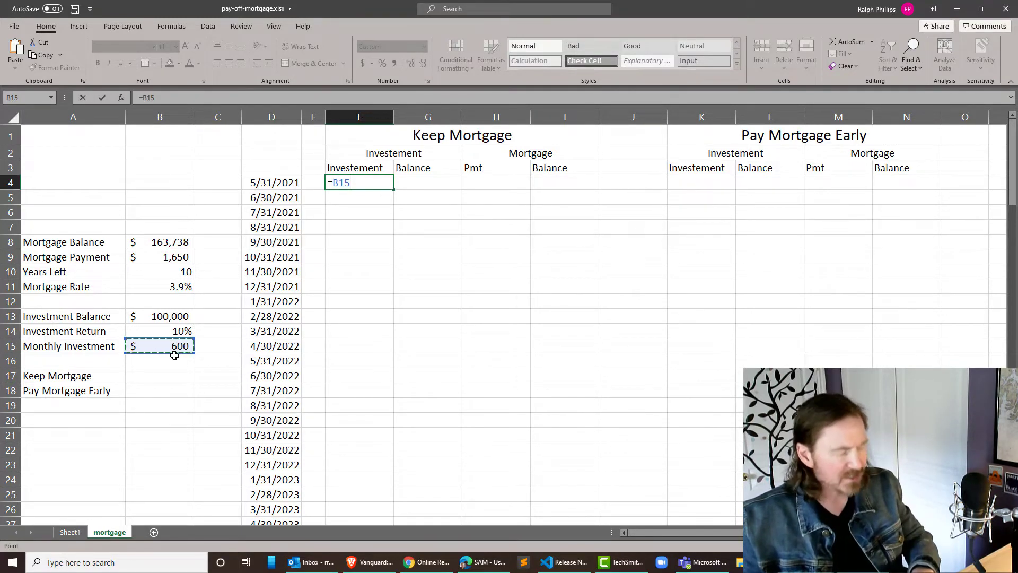
pyautogui.press('F4')
pyautogui.press('Return')
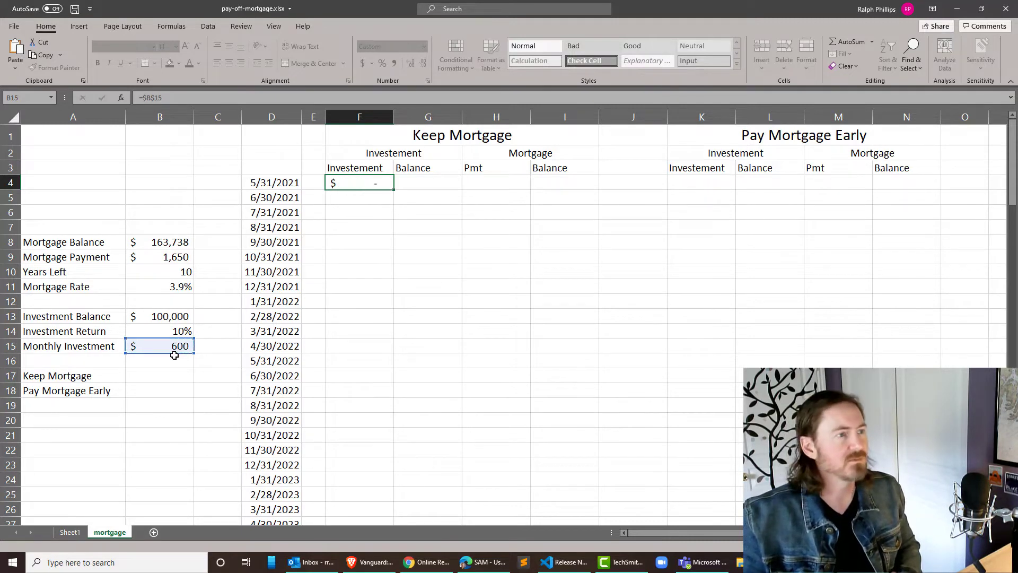
# Fill the F4 formula down the Keep Mortgage investment column alongside the monthly dates
pyautogui.click(378, 182)
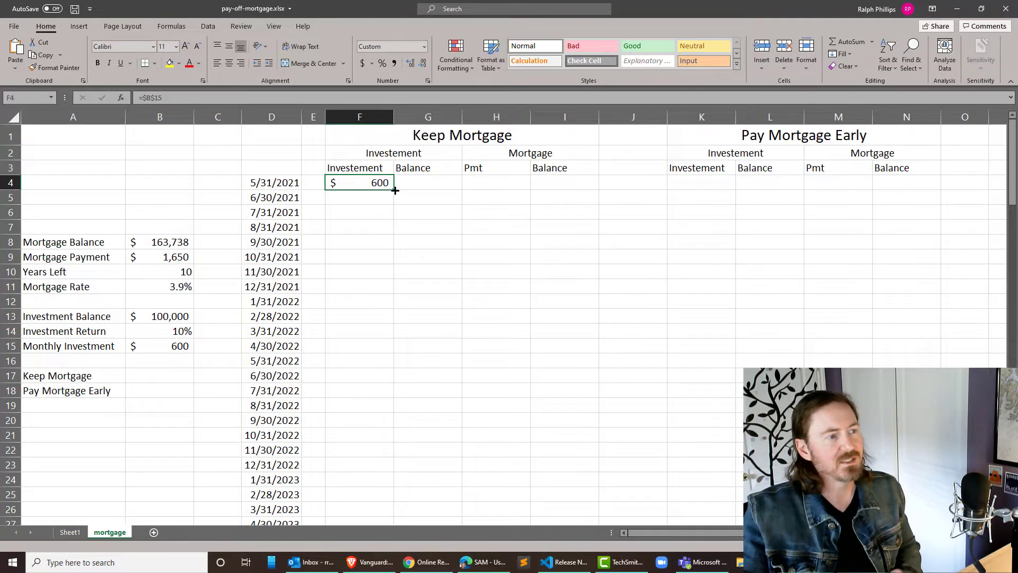
pyautogui.moveTo(395, 190); pyautogui.dragTo(393, 479)
pyautogui.moveTo(393, 478); pyautogui.dragTo(393, 478)
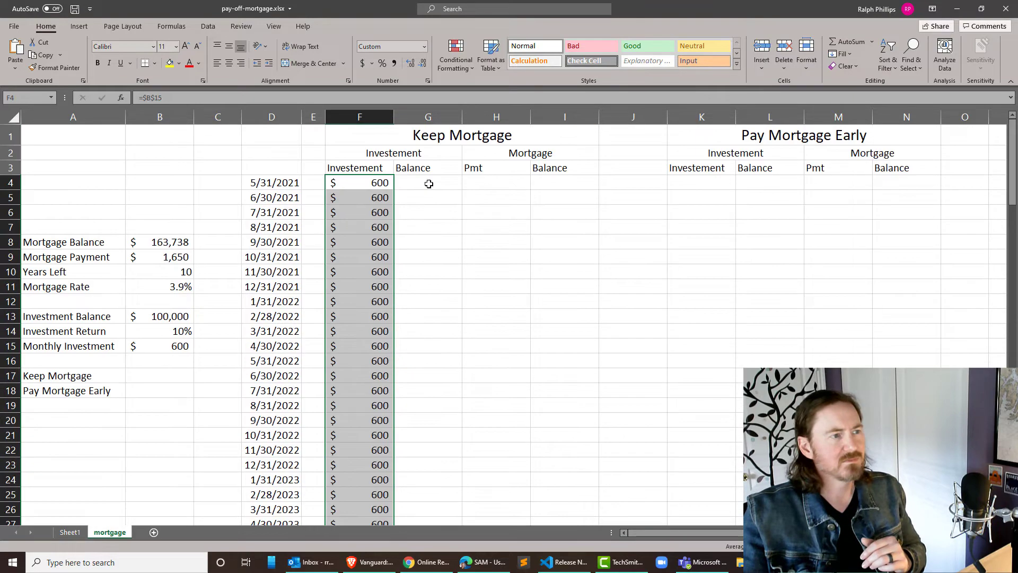
# Begin a placeholder formula in G4, the first Keep Mortgage investment balance, with = (orig bal + cur inv)
pyautogui.click(435, 184)
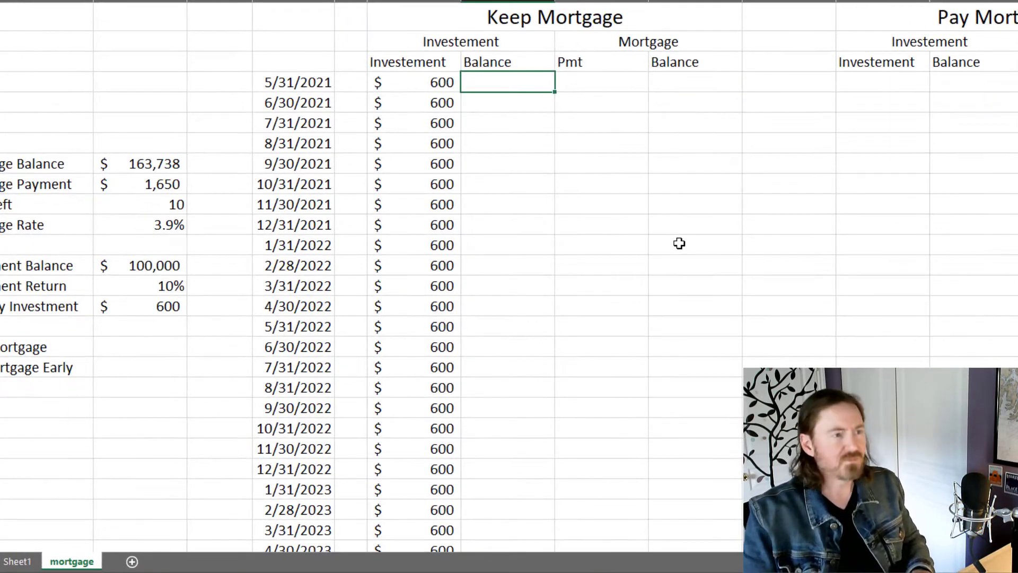
pyautogui.write('=')
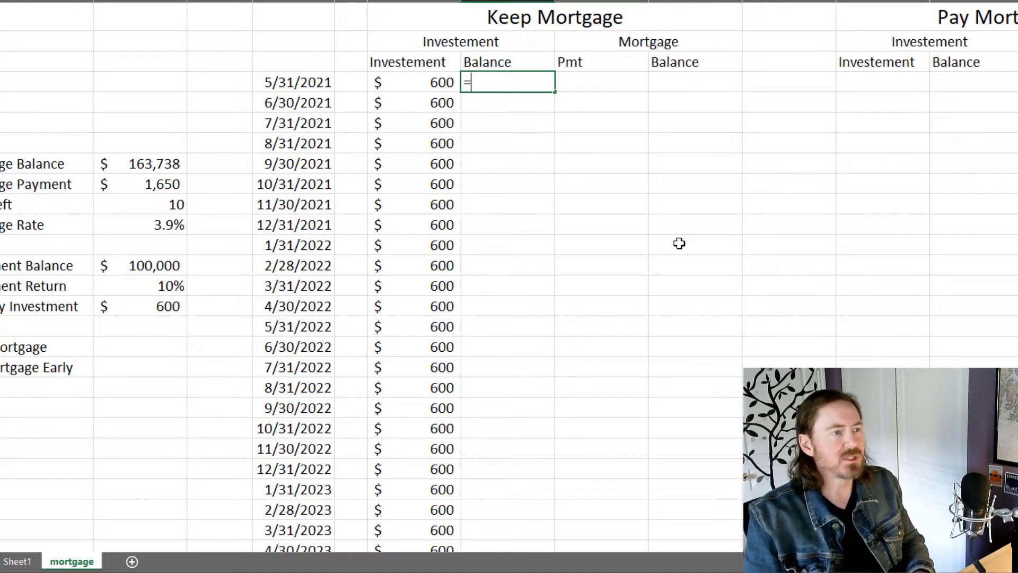
pyautogui.write(' (')
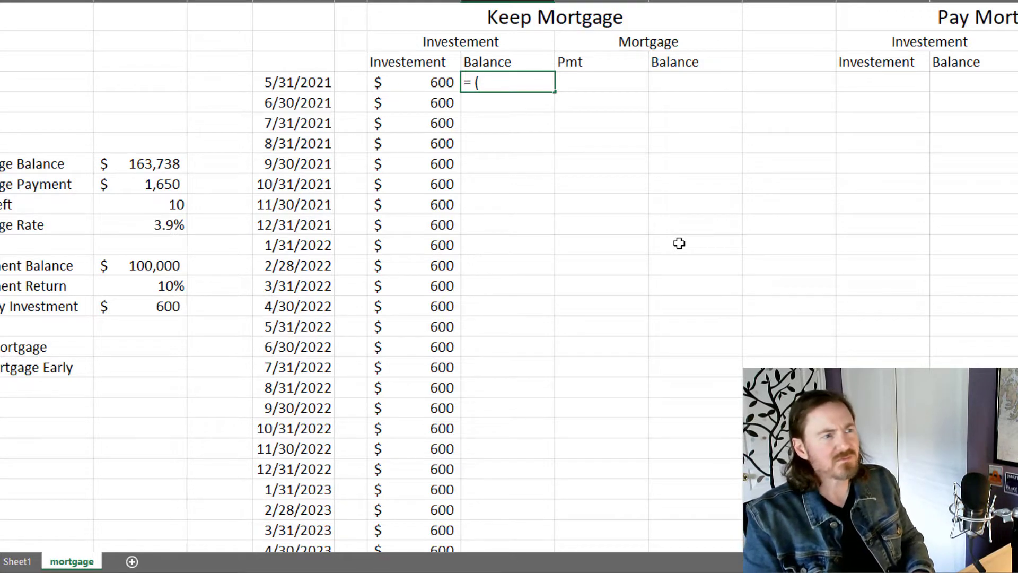
pyautogui.write('ori')
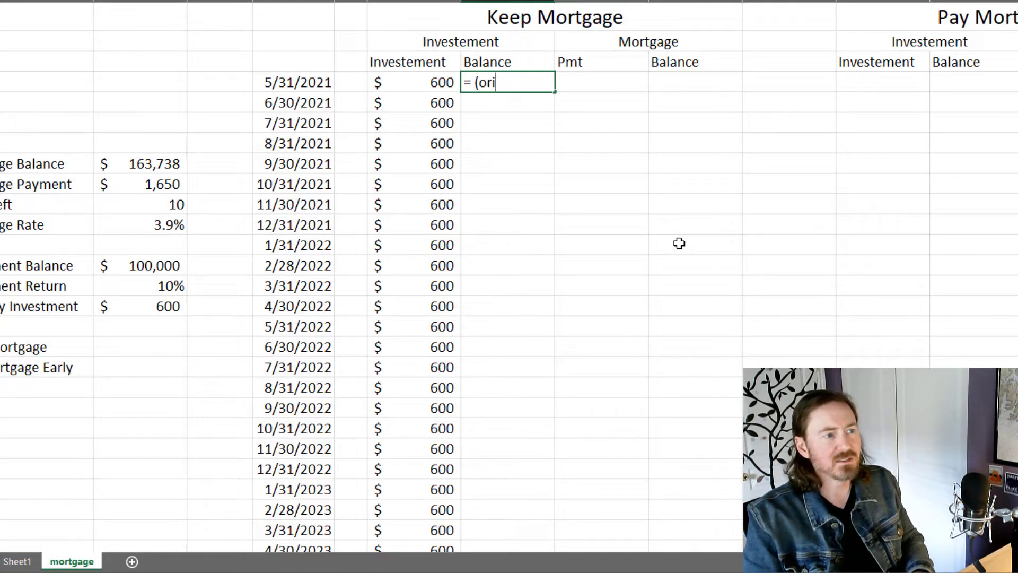
pyautogui.write('g bal ')
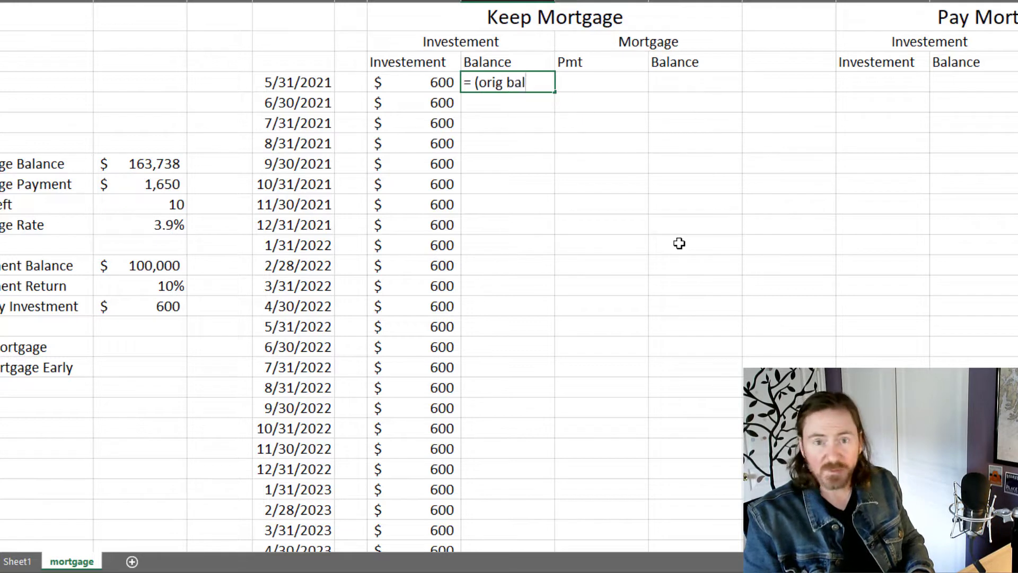
pyautogui.write('+')
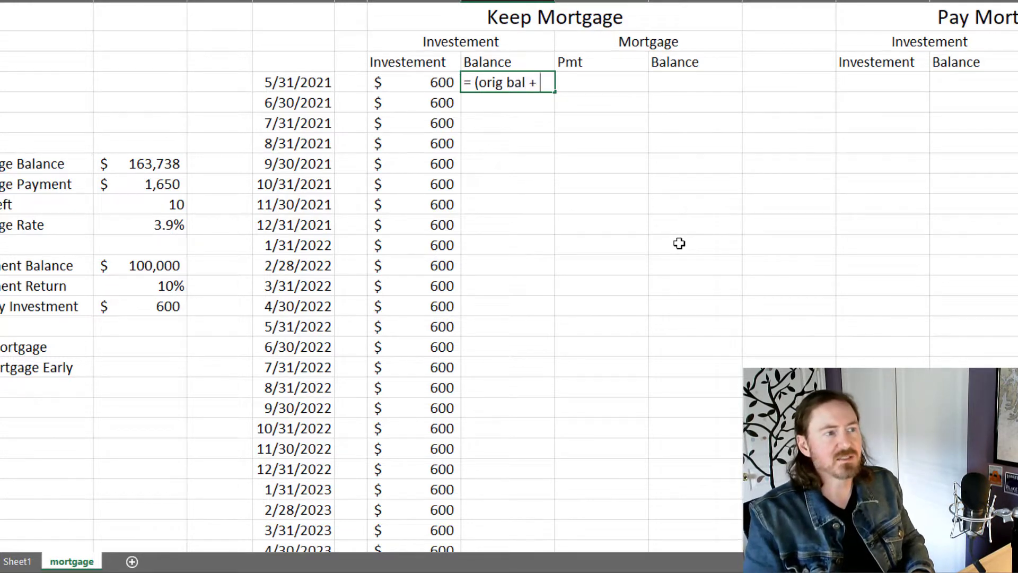
pyautogui.write(' cur ')
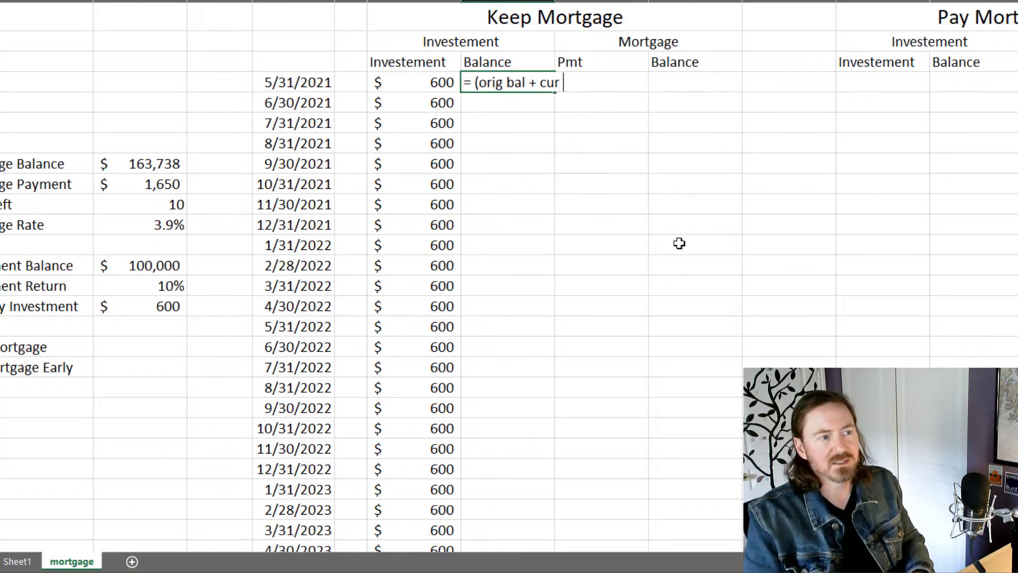
pyautogui.write('inv')
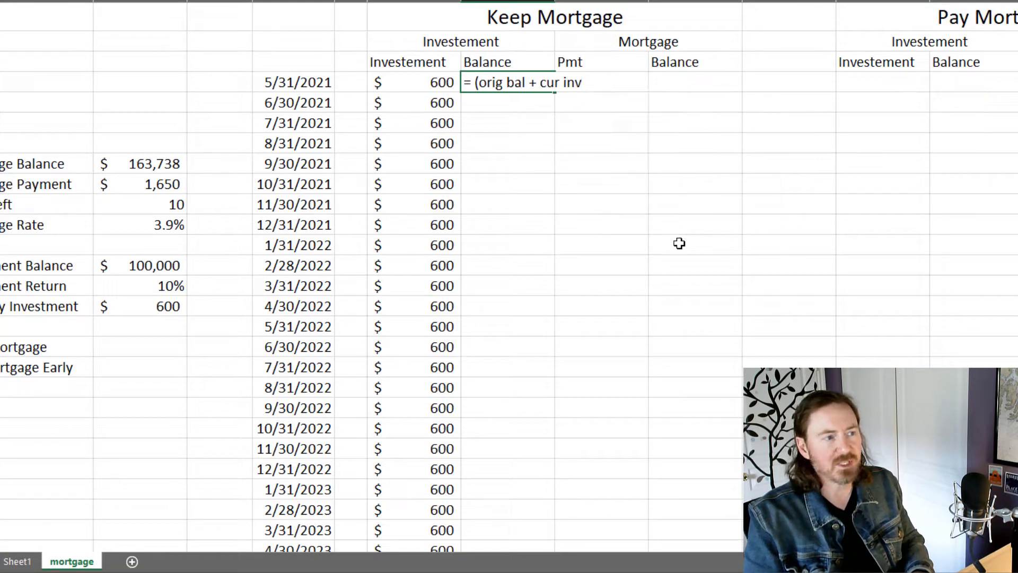
pyautogui.write(')')
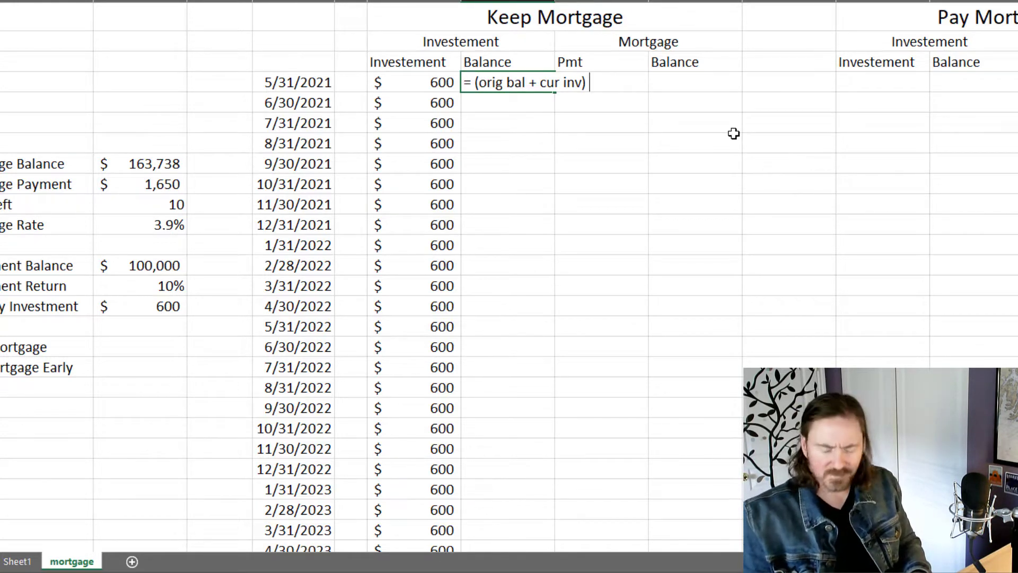
# Extend the G4 placeholder formula with the monthly interest term + (1/12 int) * (orig bal + cur inv)
pyautogui.write('+ ')
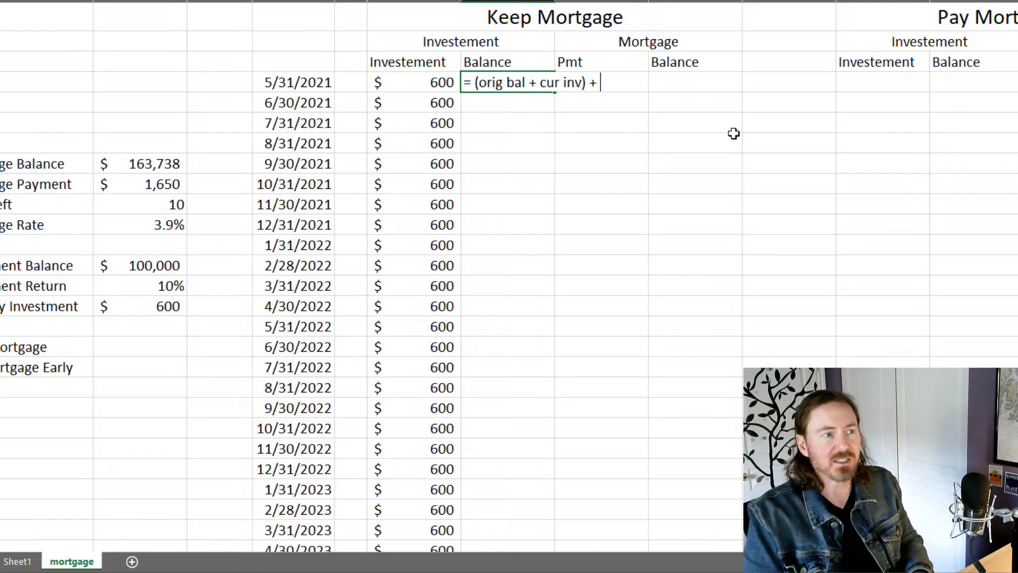
pyautogui.write('(1/12 ')
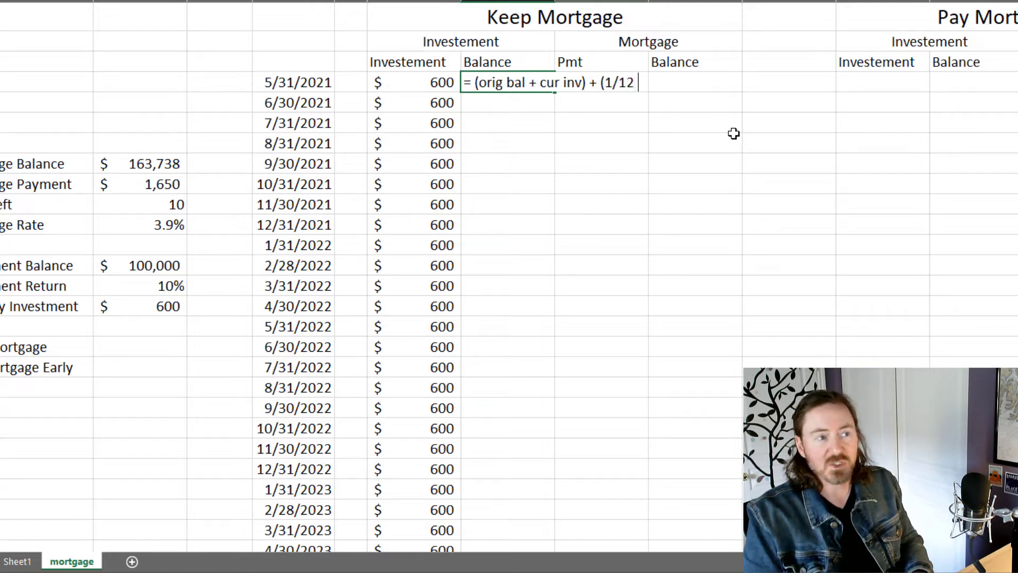
pyautogui.write('int')
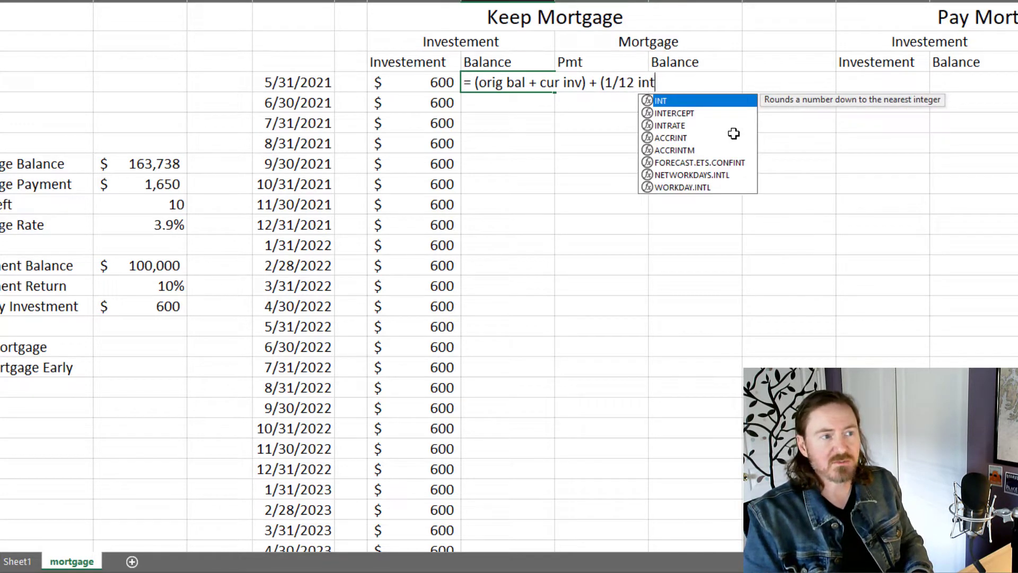
pyautogui.write(')')
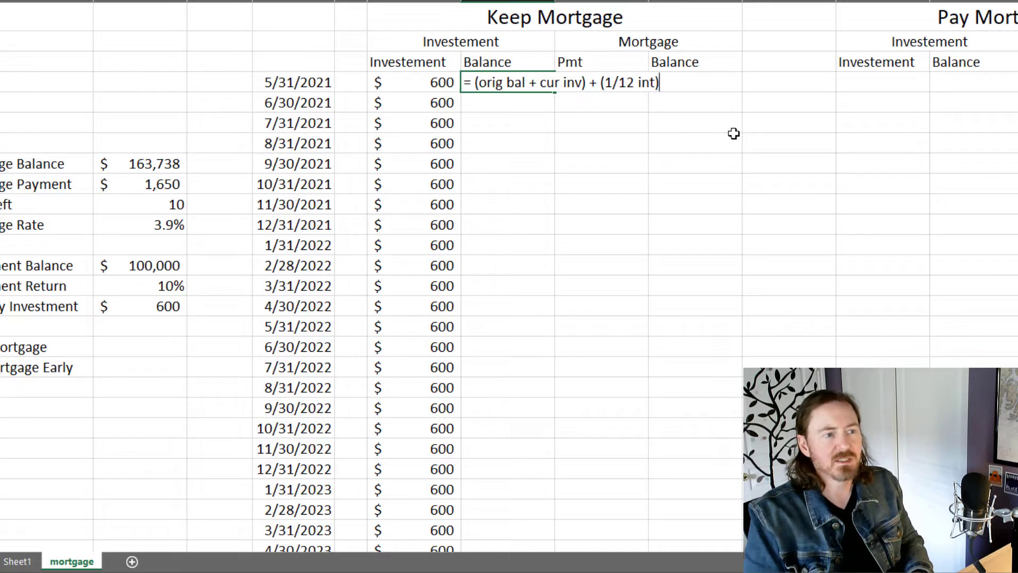
pyautogui.write(' * (')
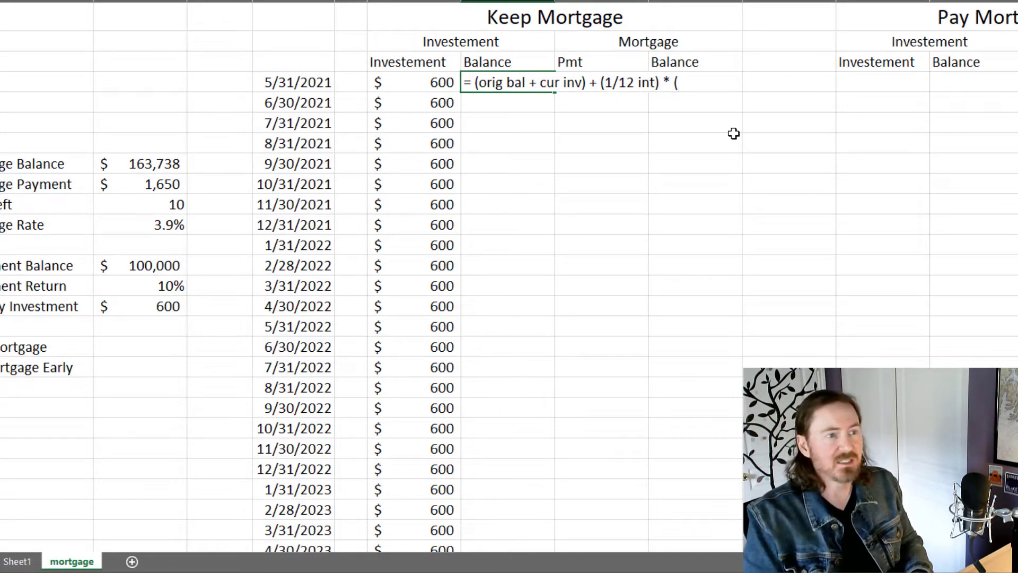
pyautogui.write('orig')
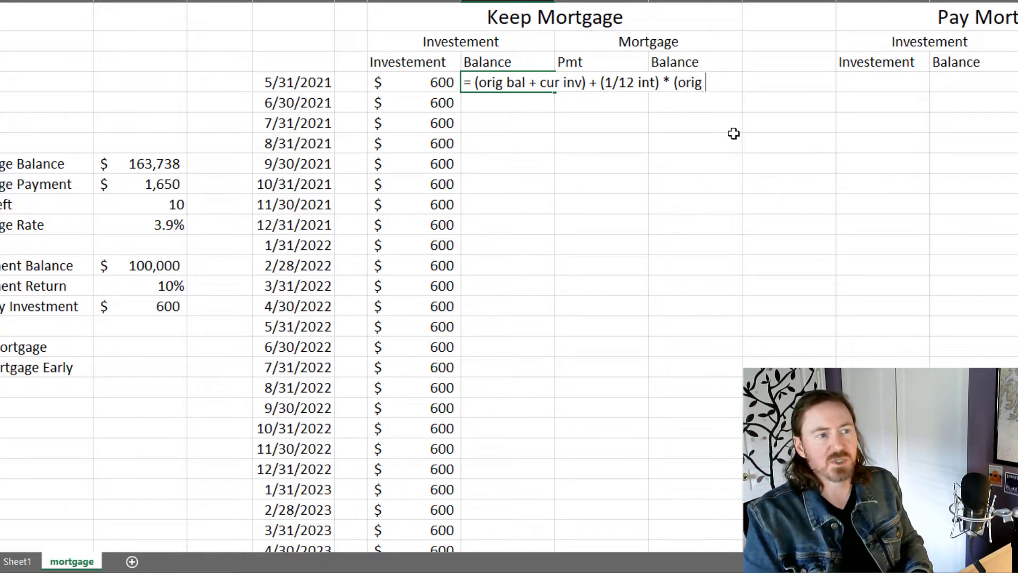
pyautogui.write(' bal ')
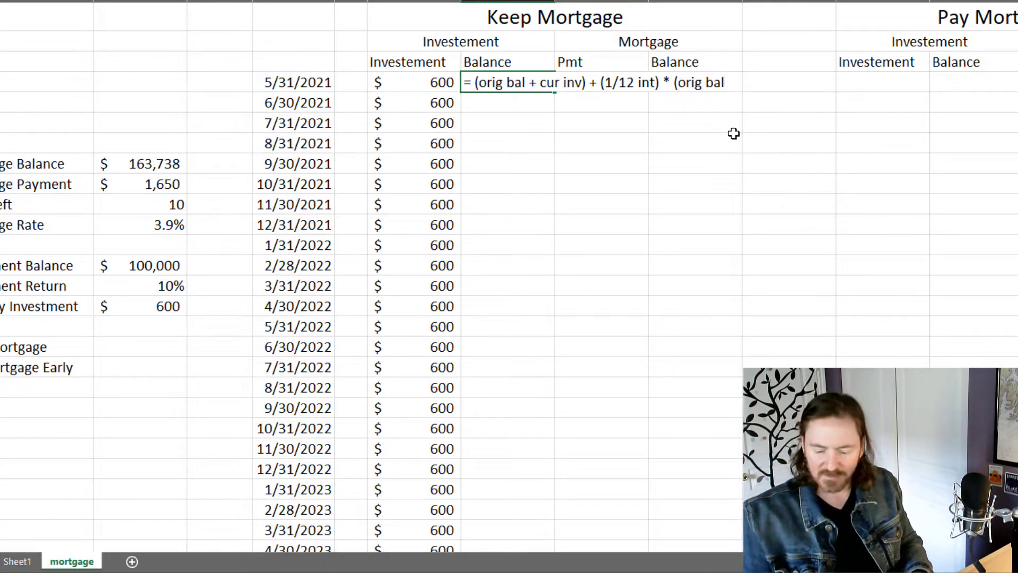
pyautogui.write('+  cur')
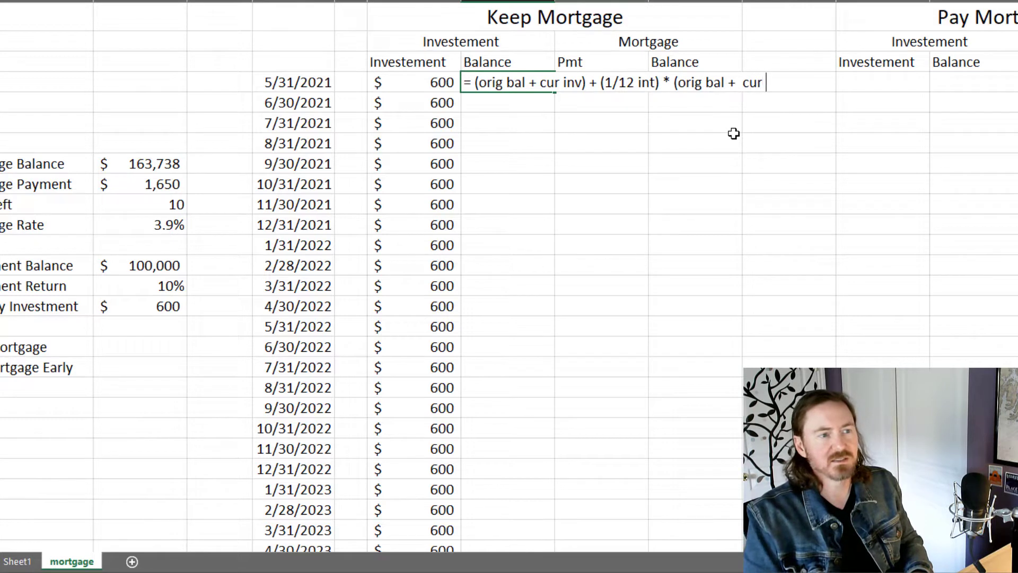
pyautogui.write(' inv)')
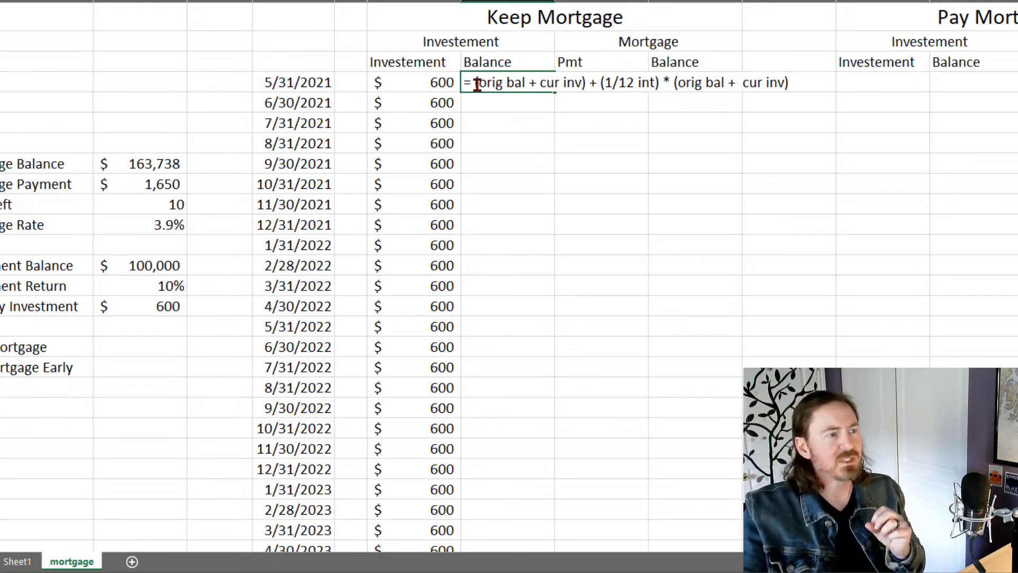
# Replace the first orig bal and cur inv placeholders in the G4 formula with references to B13 and F4
pyautogui.moveTo(476, 85); pyautogui.dragTo(525, 84)
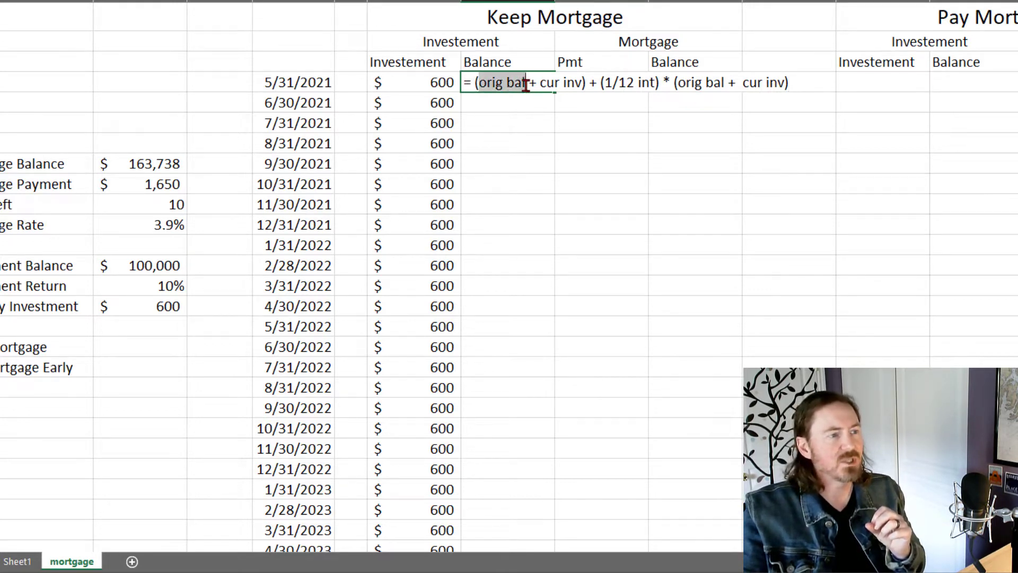
pyautogui.click(166, 265)
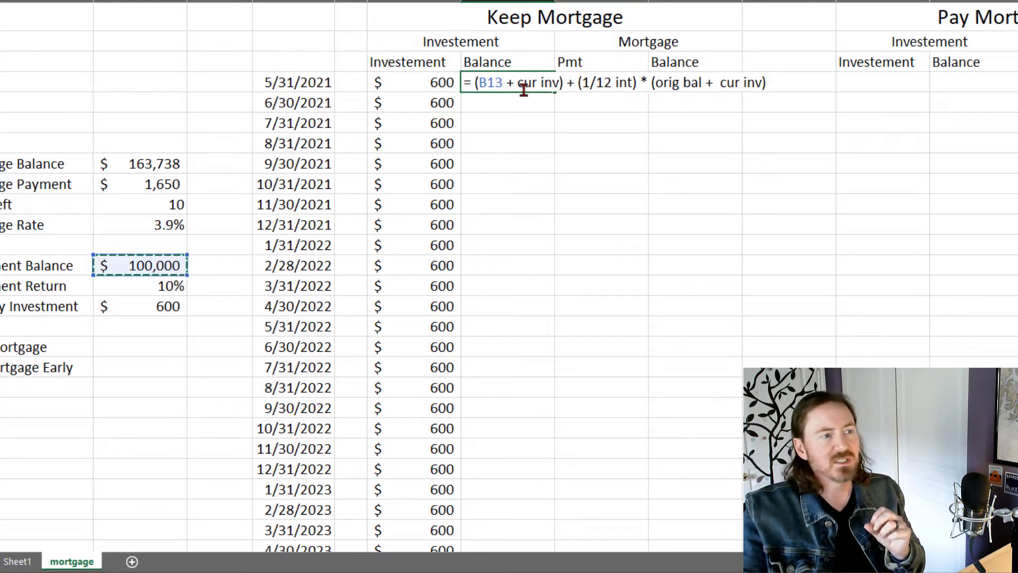
pyautogui.moveTo(518, 83); pyautogui.dragTo(561, 84)
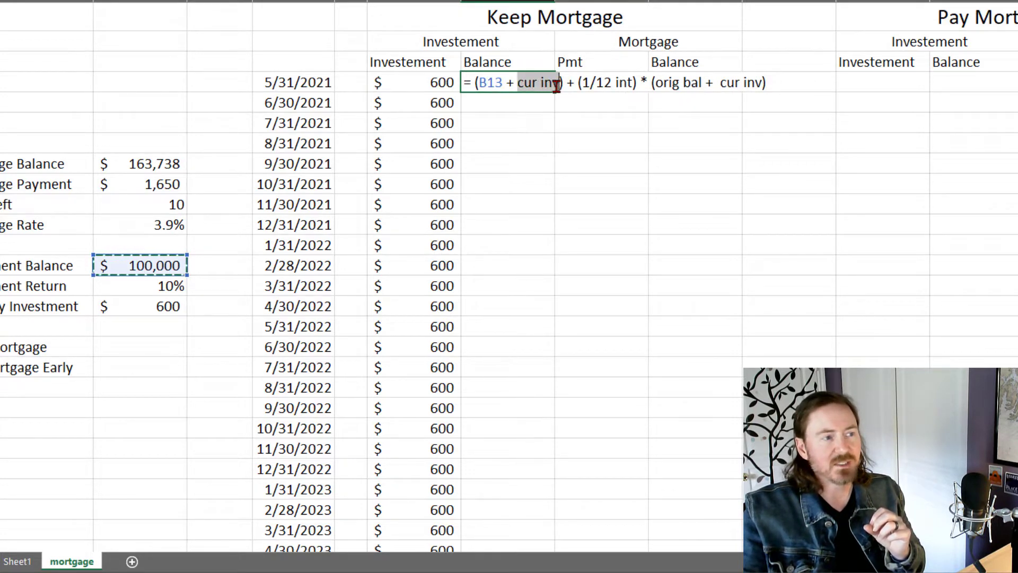
pyautogui.click(429, 80)
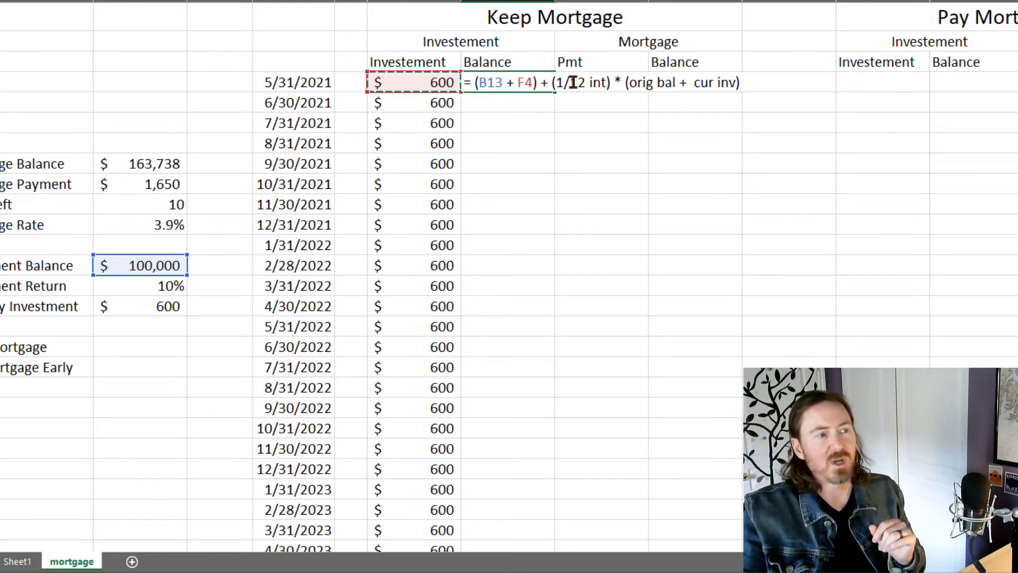
# Replace the 1/12 int placeholder in the G4 formula with the absolute investment return reference divided by twelve, $B$14/12
pyautogui.moveTo(555, 82); pyautogui.dragTo(607, 82)
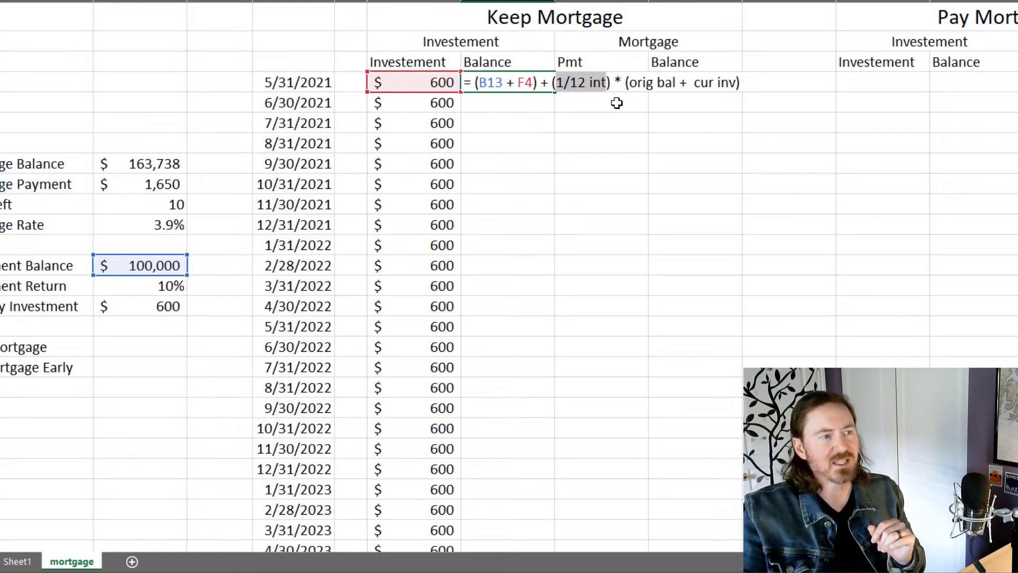
pyautogui.click(159, 286)
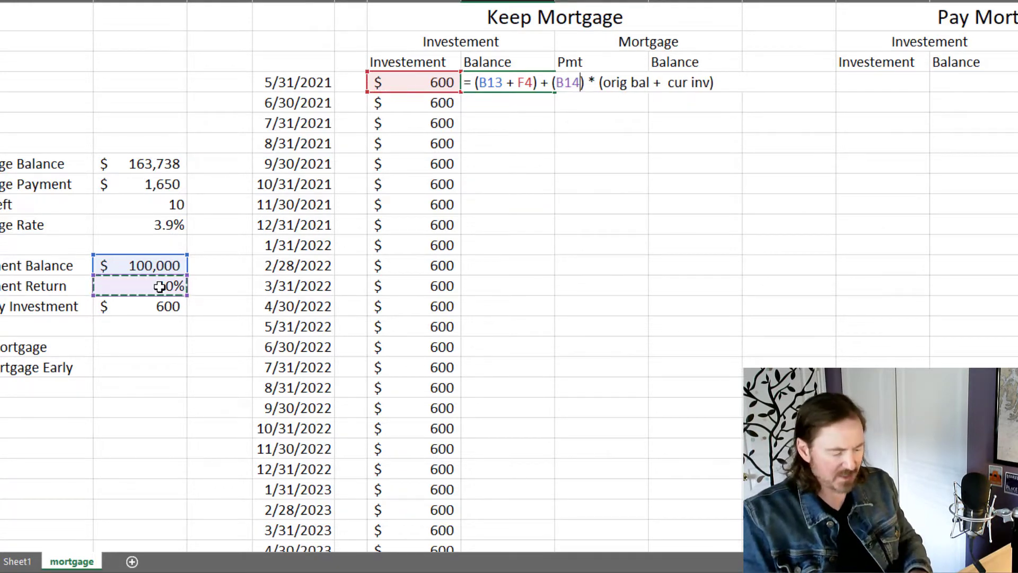
pyautogui.press('F4')
pyautogui.write('/12')
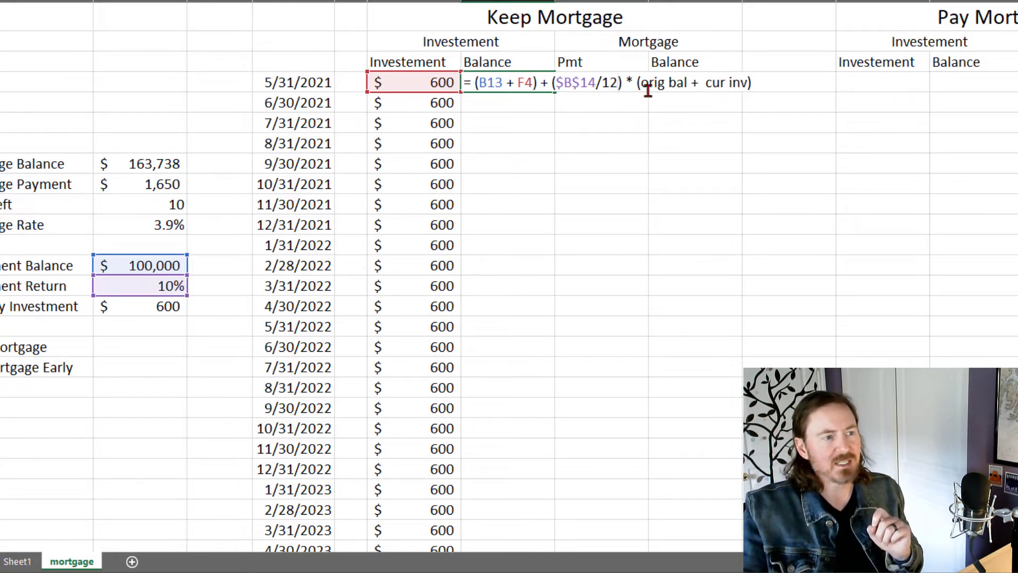
# Replace the remaining orig bal and cur inv placeholders in the G4 interest term with references to B13 and F4
pyautogui.moveTo(643, 85); pyautogui.dragTo(695, 86)
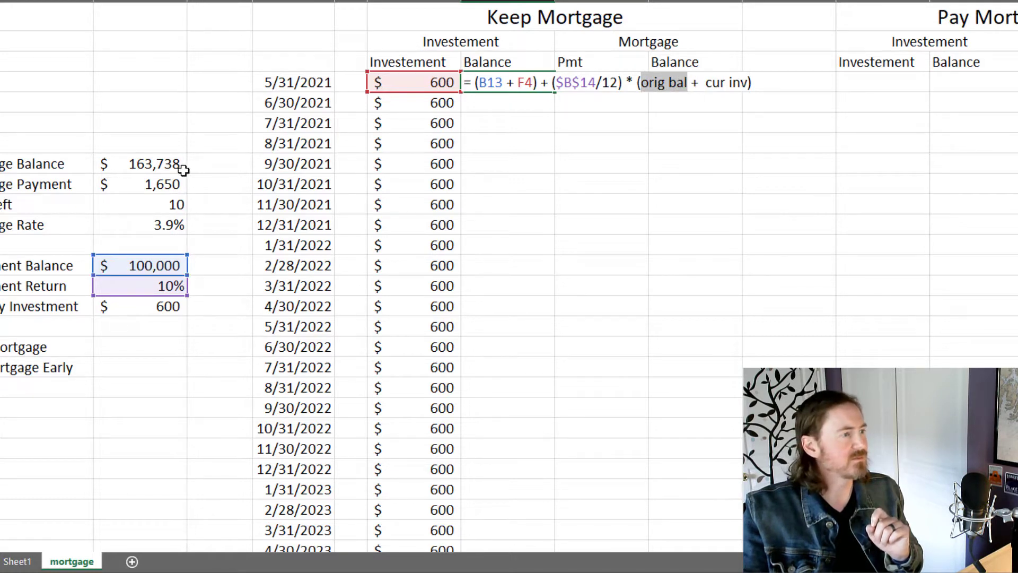
pyautogui.click(159, 265)
pyautogui.click(682, 82)
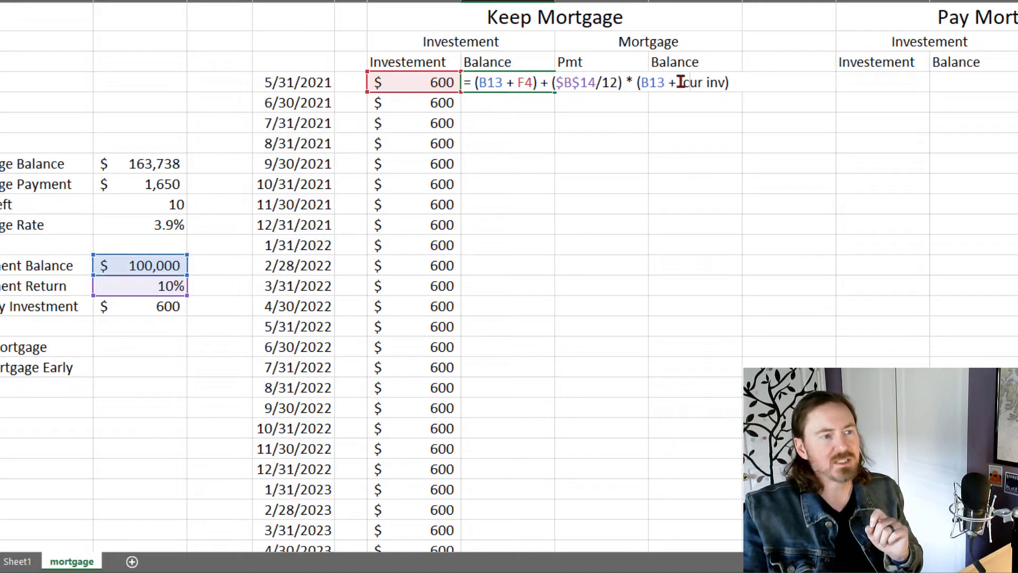
pyautogui.moveTo(681, 82); pyautogui.dragTo(725, 83)
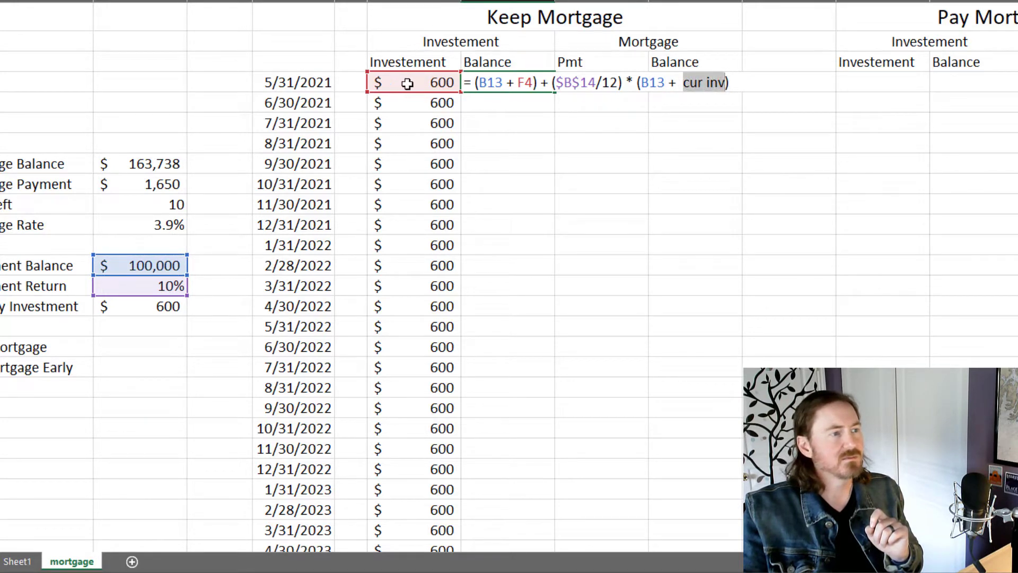
pyautogui.click(406, 83)
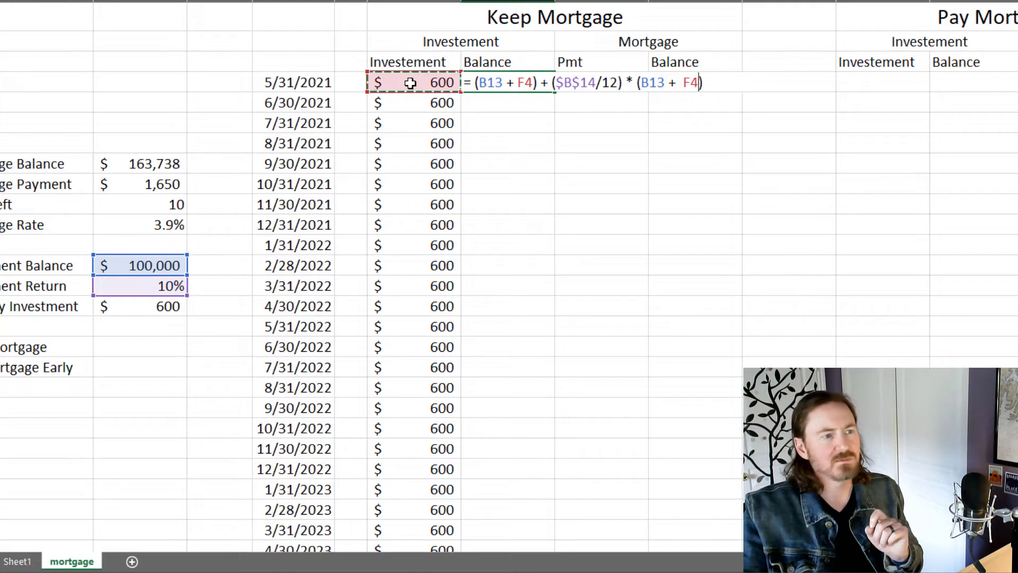
# Wrap the whole interest term of the G4 formula in outer parentheses and enter =(B13+F4)+(($B$14/12)*(B13+F4))
pyautogui.click(551, 86)
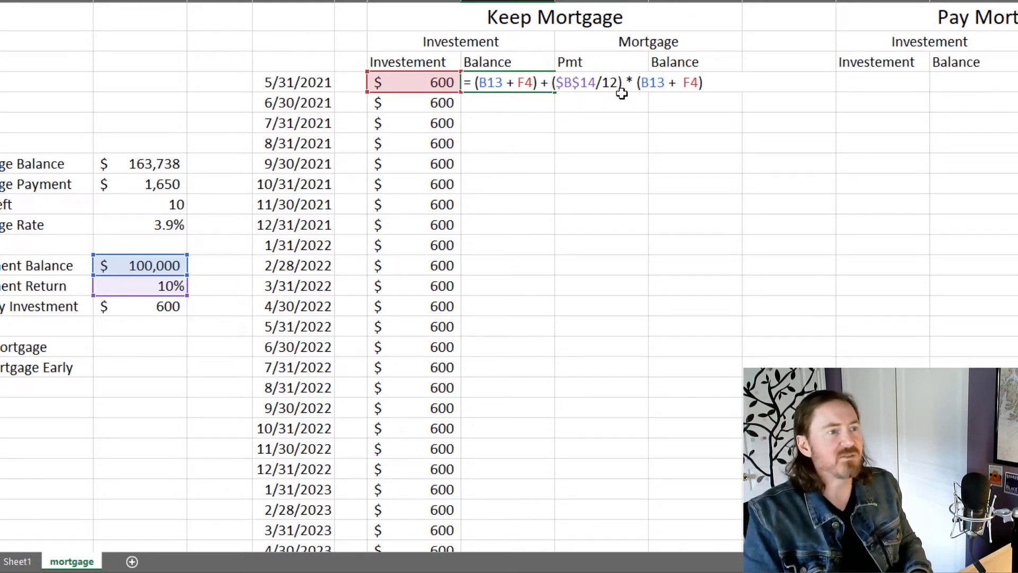
pyautogui.write('(')
pyautogui.click(729, 86)
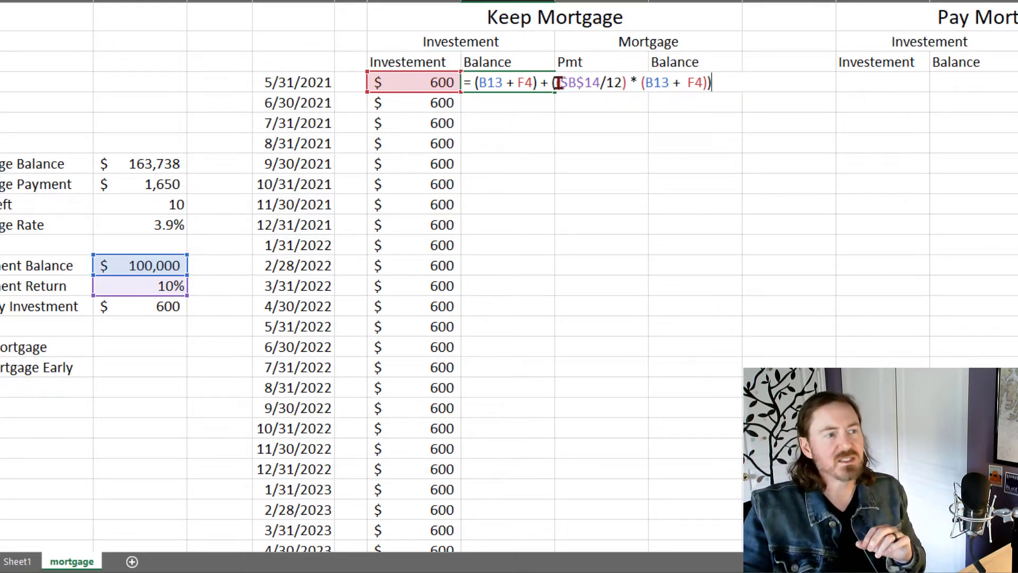
pyautogui.moveTo(560, 82); pyautogui.dragTo(708, 82)
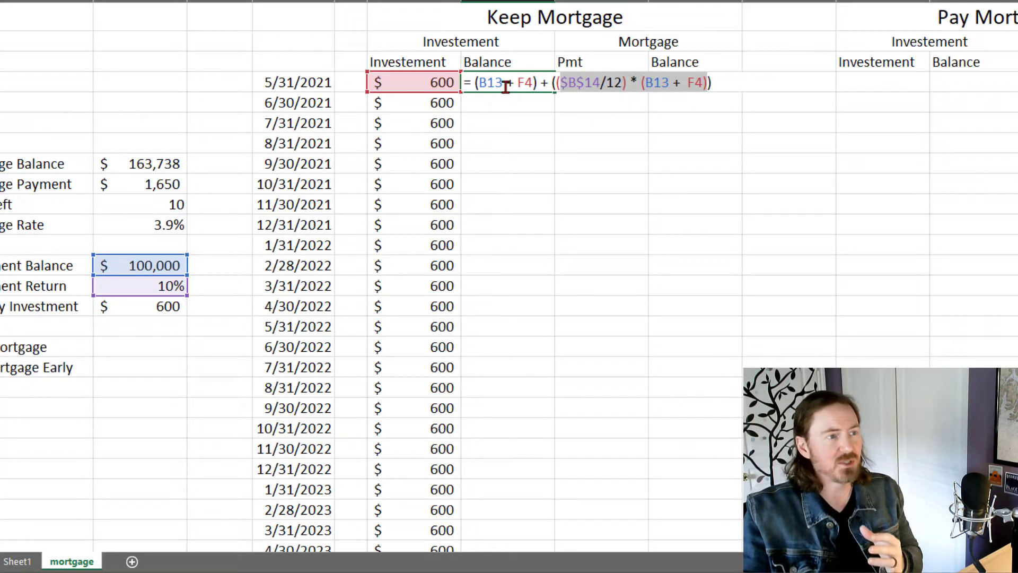
pyautogui.moveTo(477, 82); pyautogui.dragTo(533, 82)
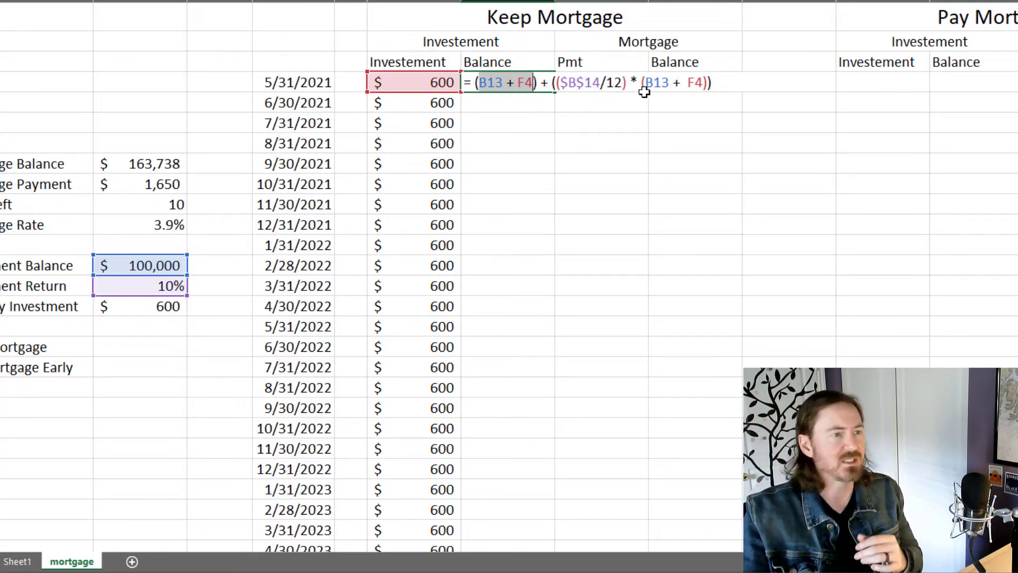
pyautogui.click(715, 80)
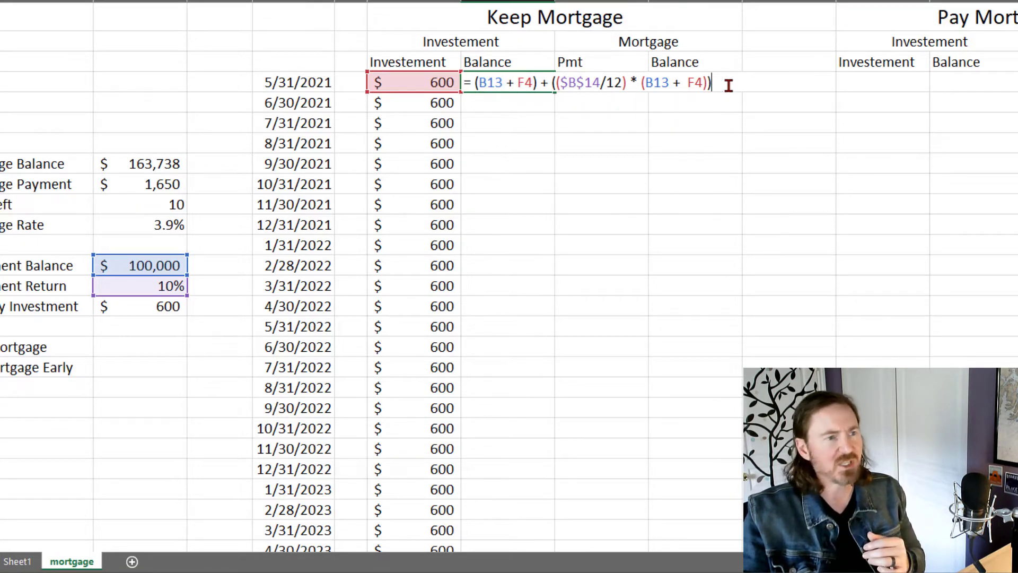
pyautogui.press('Return')
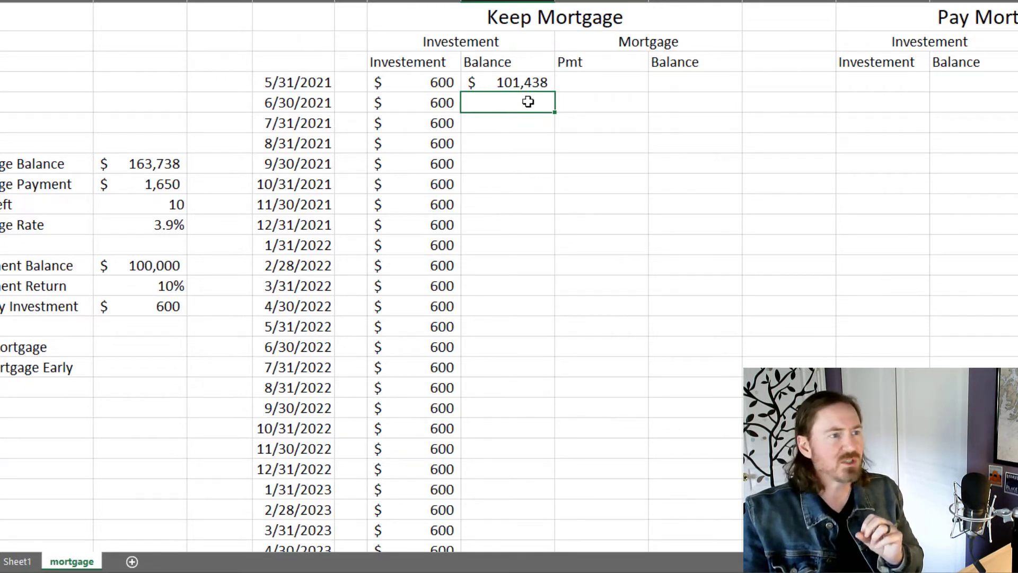
# Copy the G4 balance formula into G5 and replace its first B14 reference with the previous month's balance, G4
pyautogui.click(536, 81)
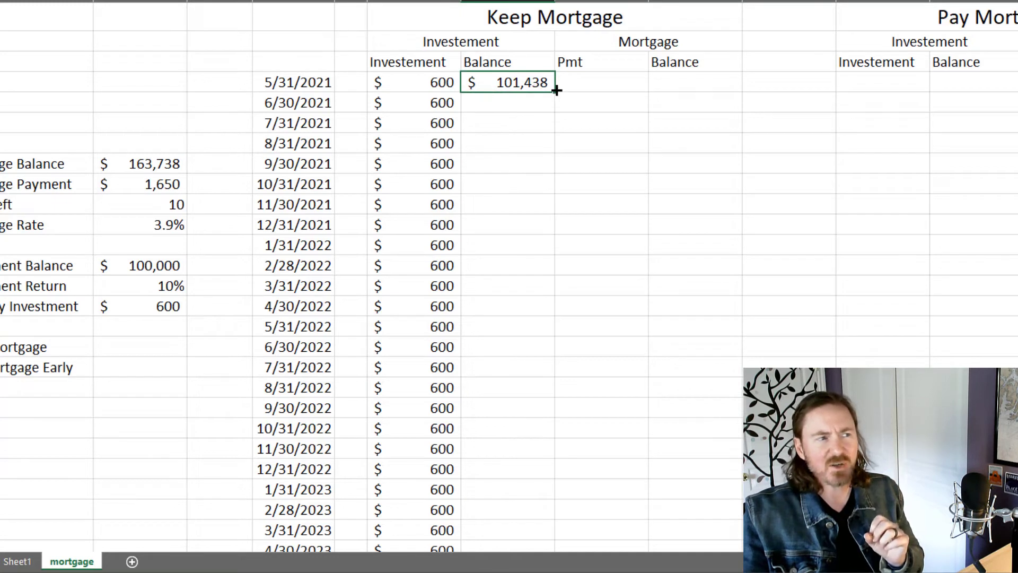
pyautogui.moveTo(557, 92); pyautogui.dragTo(552, 107)
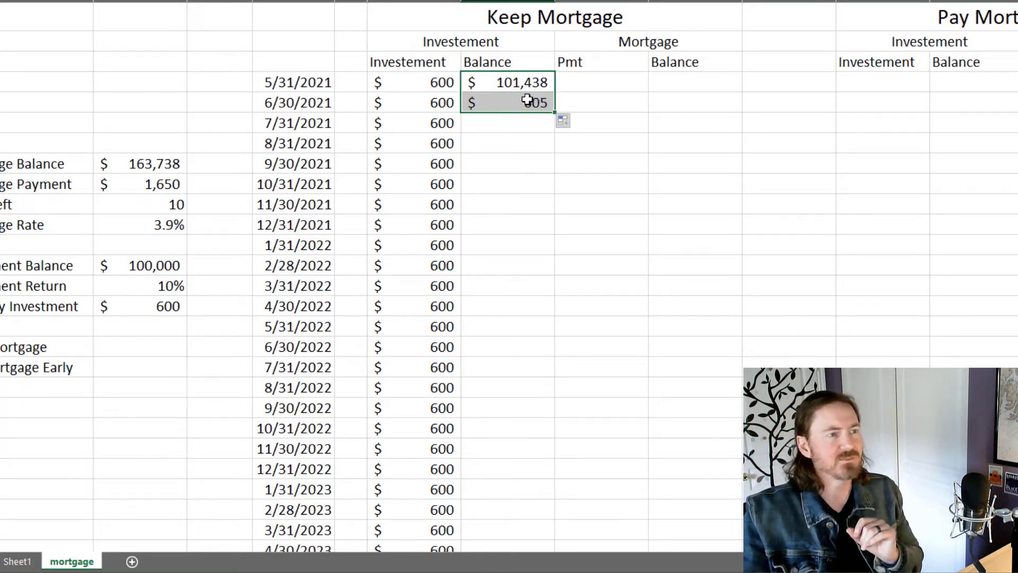
pyautogui.doubleClick(527, 100)
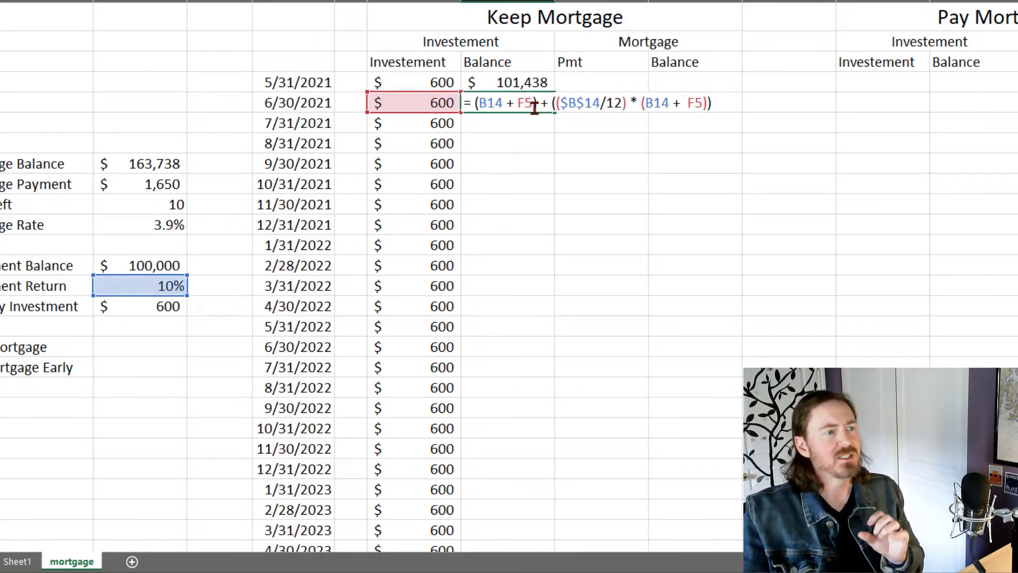
pyautogui.moveTo(480, 104); pyautogui.dragTo(506, 104)
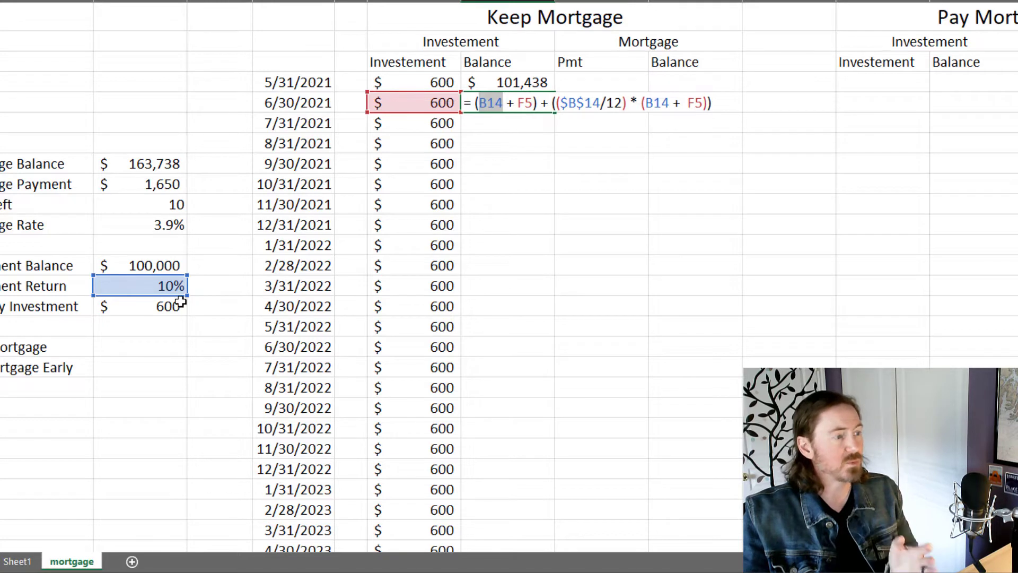
pyautogui.click(522, 82)
pyautogui.doubleClick(522, 100)
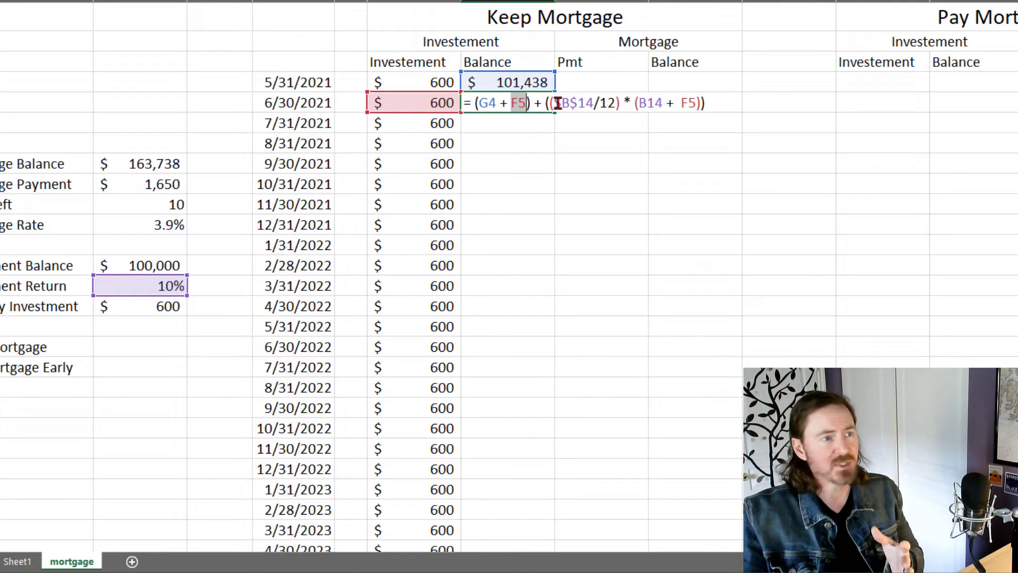
# Replace the B14 reference inside the G5 interest term with G4 and enter the formula
pyautogui.click(646, 103)
pyautogui.doubleClick(648, 103)
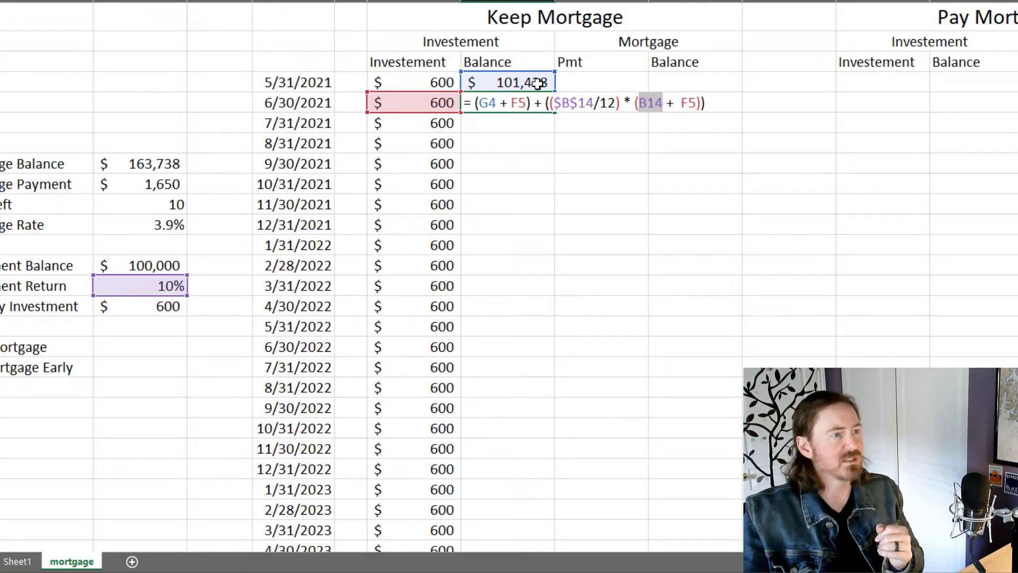
pyautogui.click(536, 84)
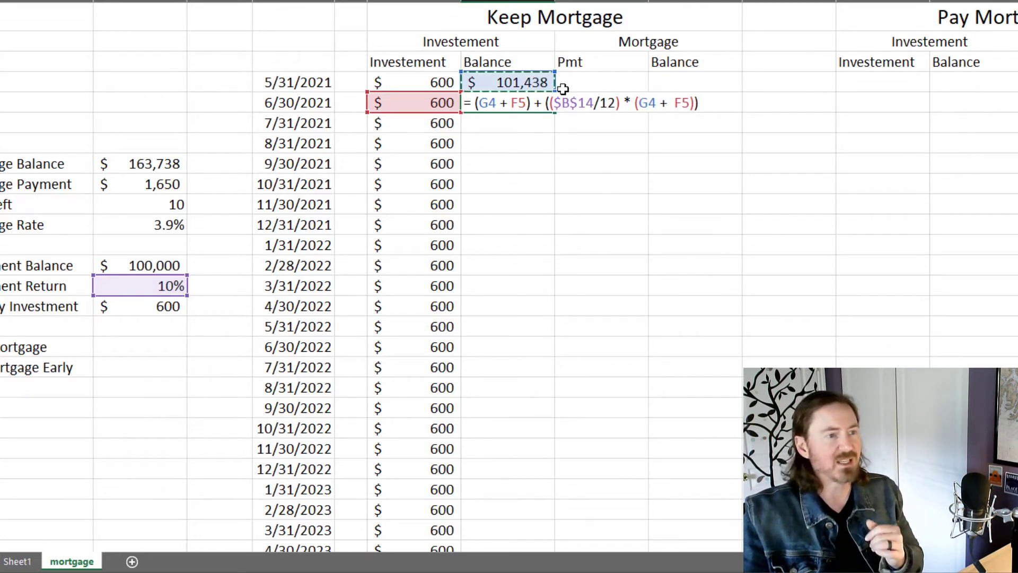
pyautogui.click(671, 103)
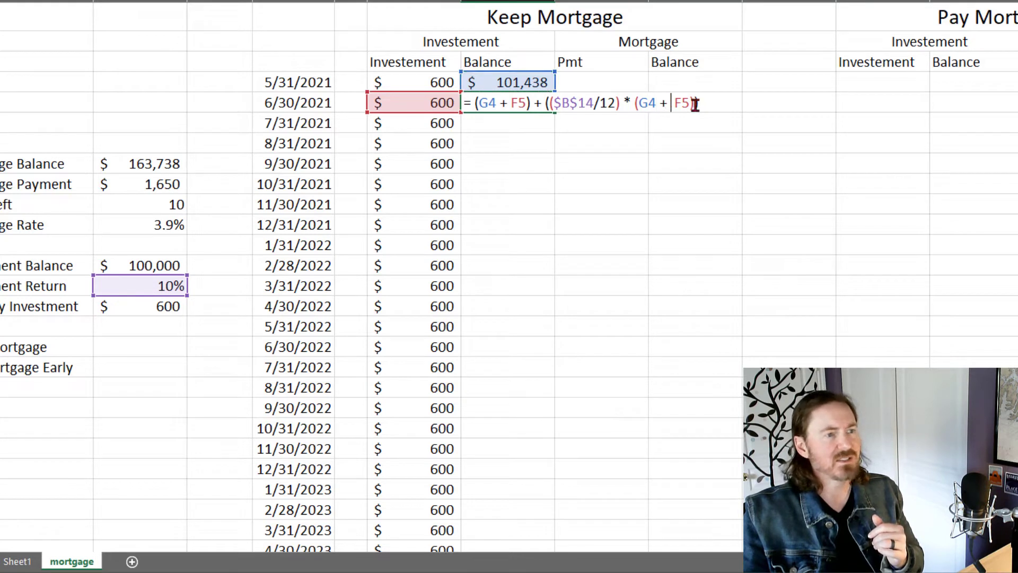
pyautogui.press('Return')
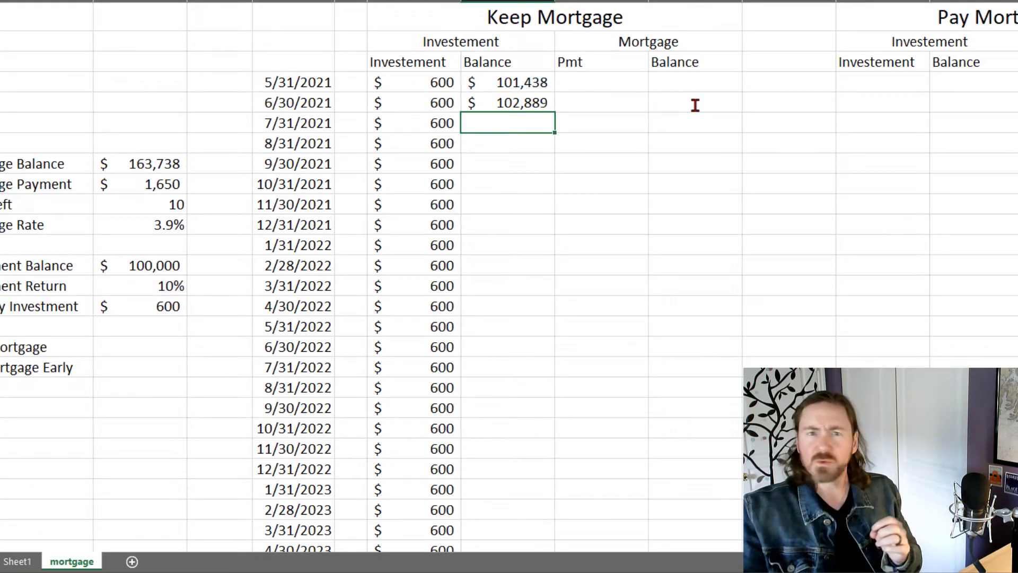
# Fill the G5 formula down the Keep Mortgage investment Balance column to the 4/30/2031 row and check the filled balances
pyautogui.click(545, 103)
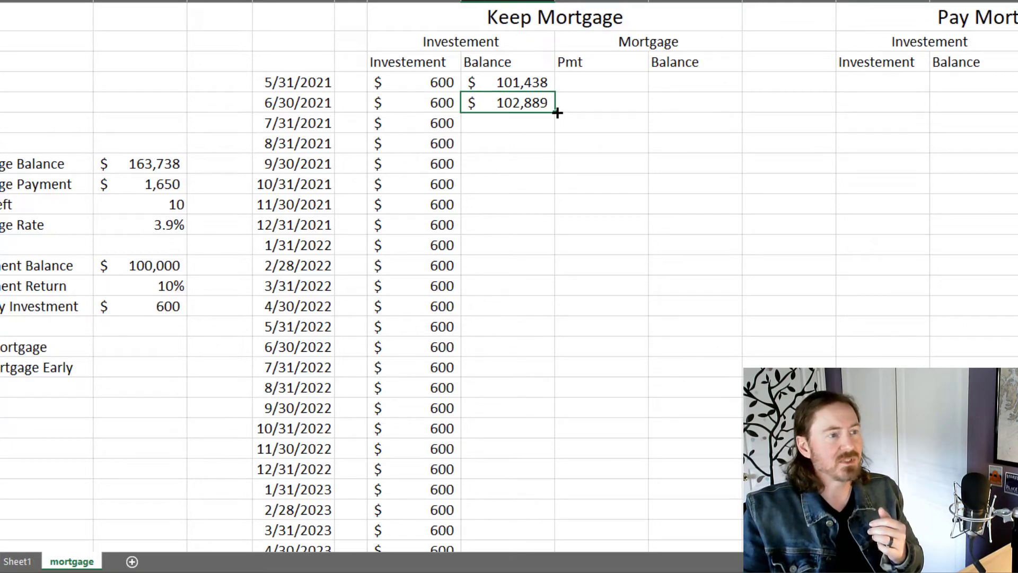
pyautogui.doubleClick(557, 113)
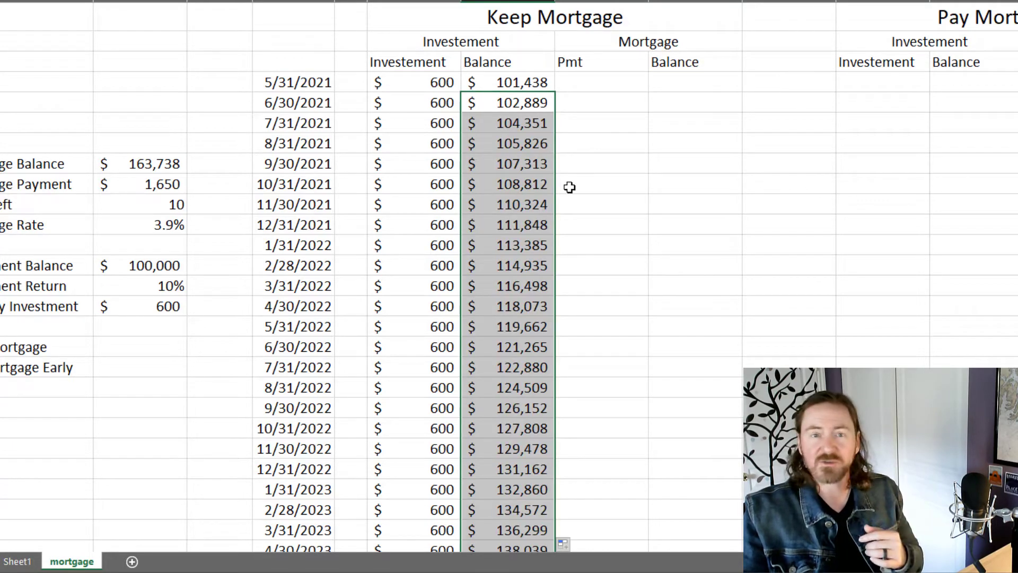
pyautogui.scroll(-20, 674, 217)
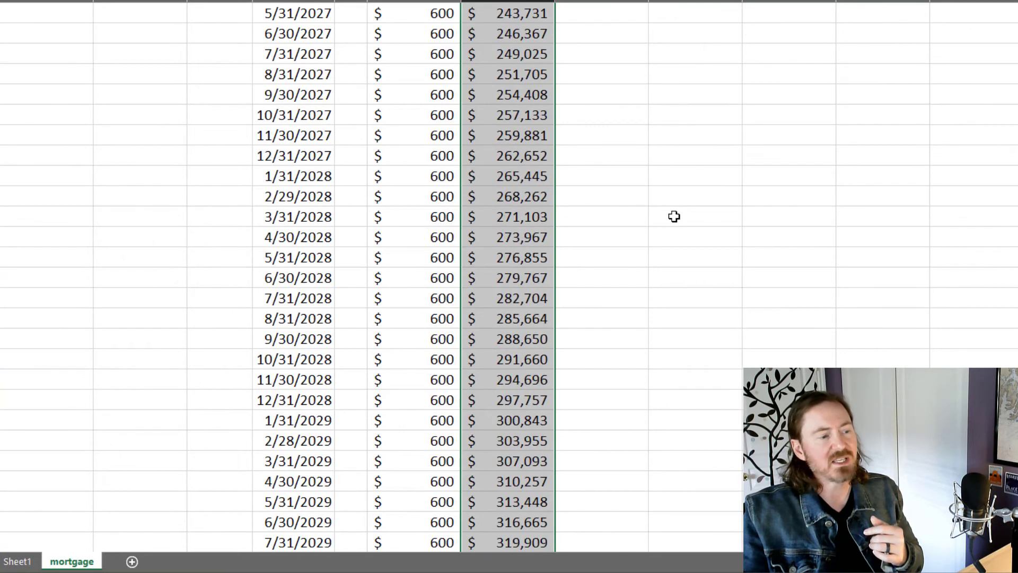
pyautogui.scroll(-12, 673, 217)
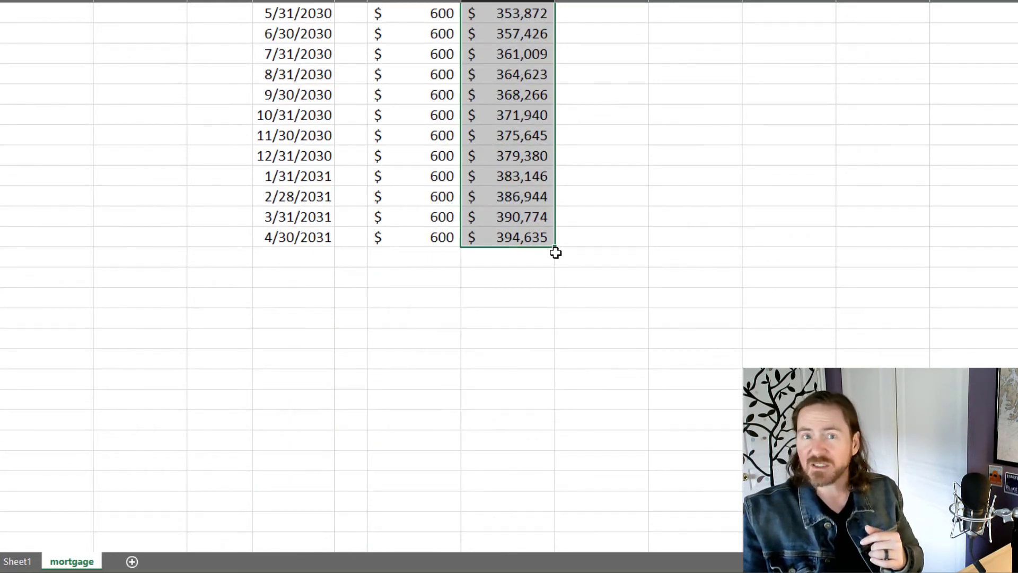
pyautogui.scroll(20, 555, 253)
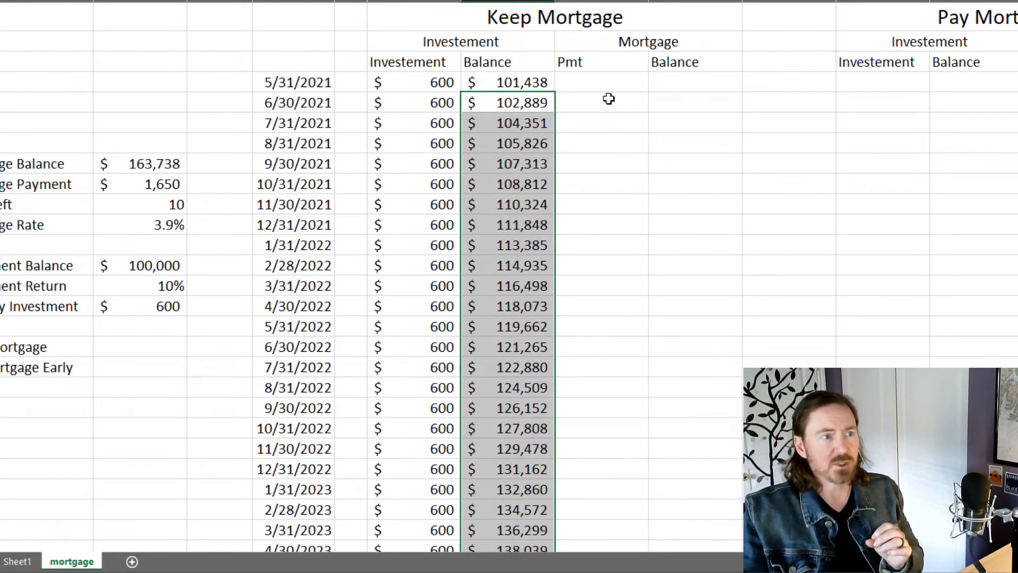
# Enter =$B$9 in H4 so the first Keep Mortgage Pmt refers absolutely to the mortgage payment
pyautogui.click(589, 82)
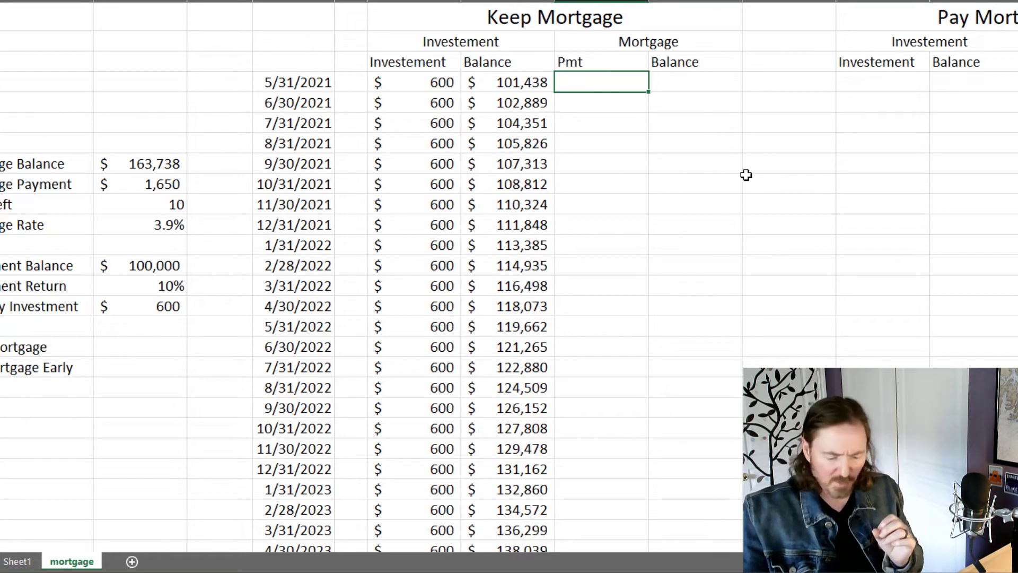
pyautogui.write('=')
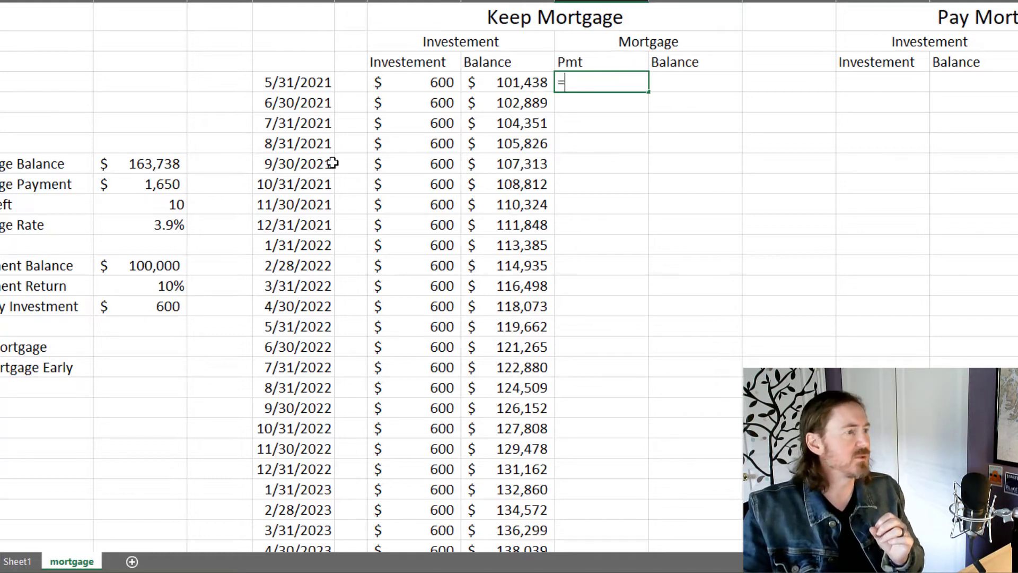
pyautogui.click(164, 184)
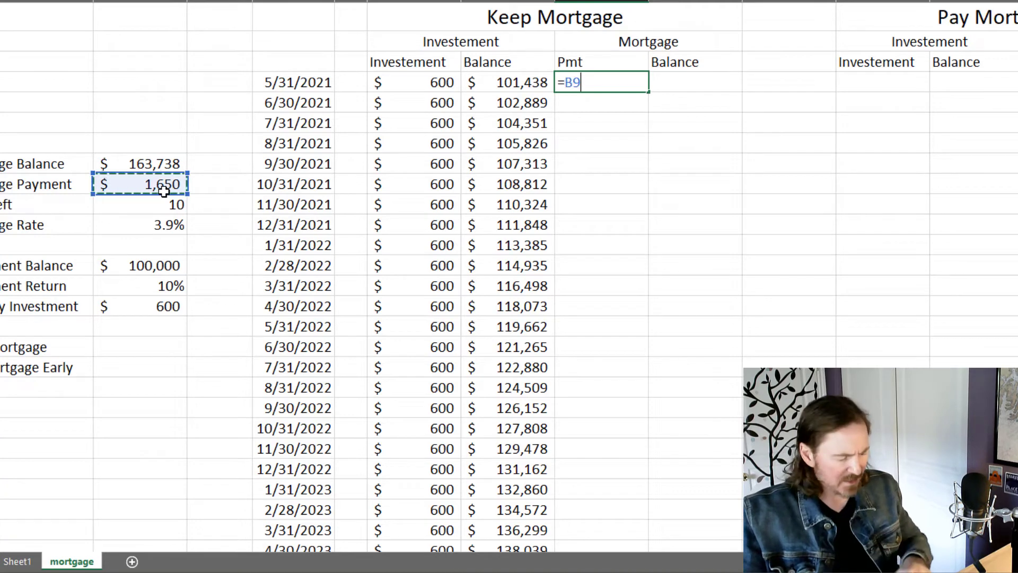
pyautogui.press('F4')
pyautogui.press('Return')
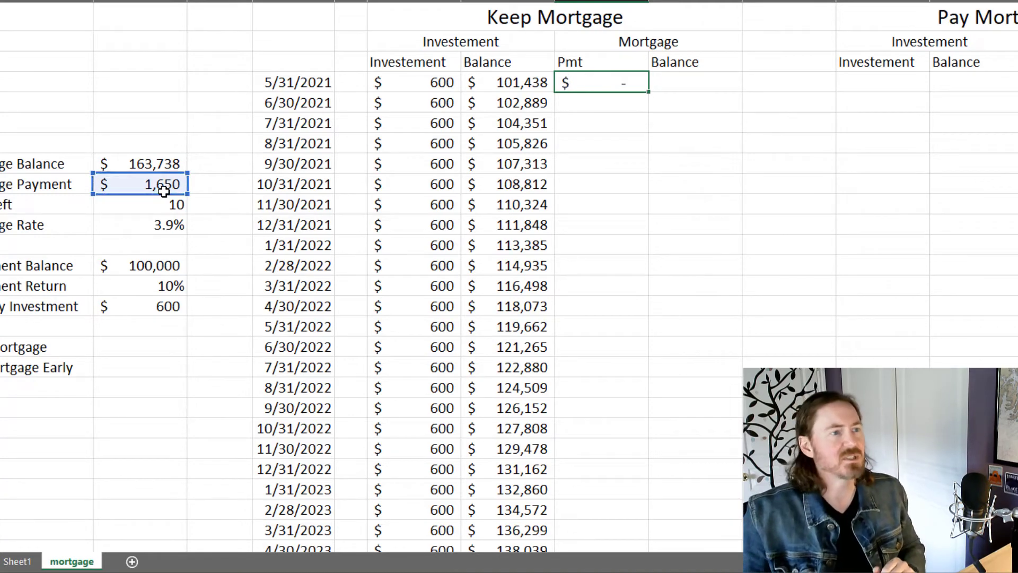
# Fill the H4 payment formula down the Keep Mortgage Pmt column alongside the monthly dates
pyautogui.click(612, 81)
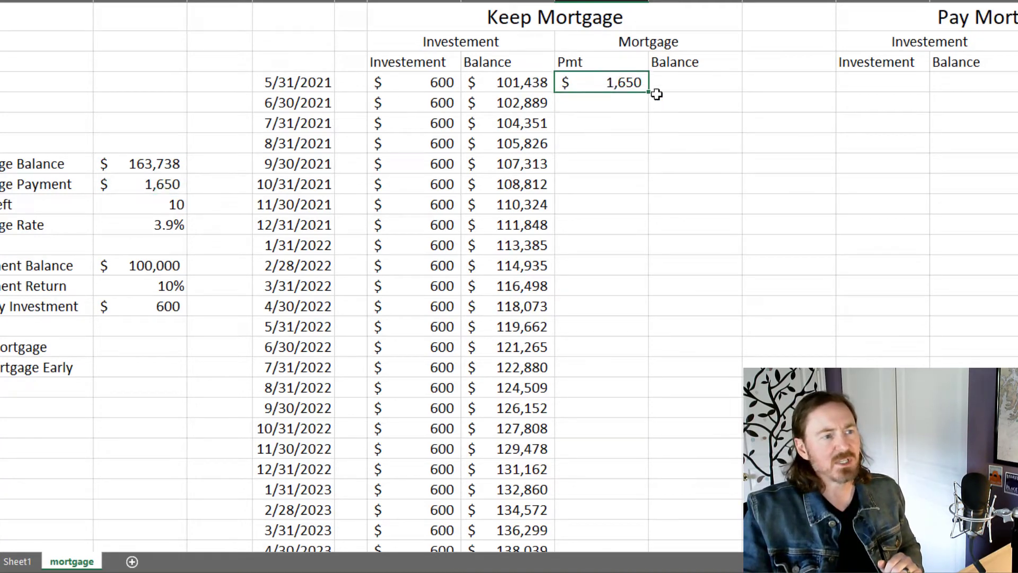
pyautogui.moveTo(648, 94); pyautogui.dragTo(650, 509)
pyautogui.scroll(20, 692, 110)
# Draft the Keep Mortgage balance formula in I4 with placeholder words as = prev bal + interest - pmt
pyautogui.click(688, 88)
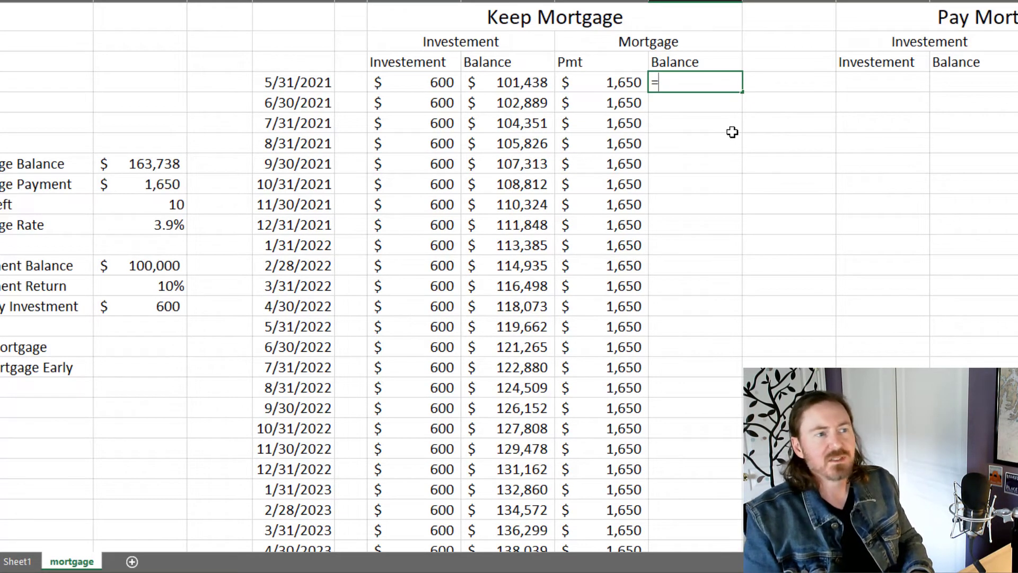
pyautogui.write('= pre')
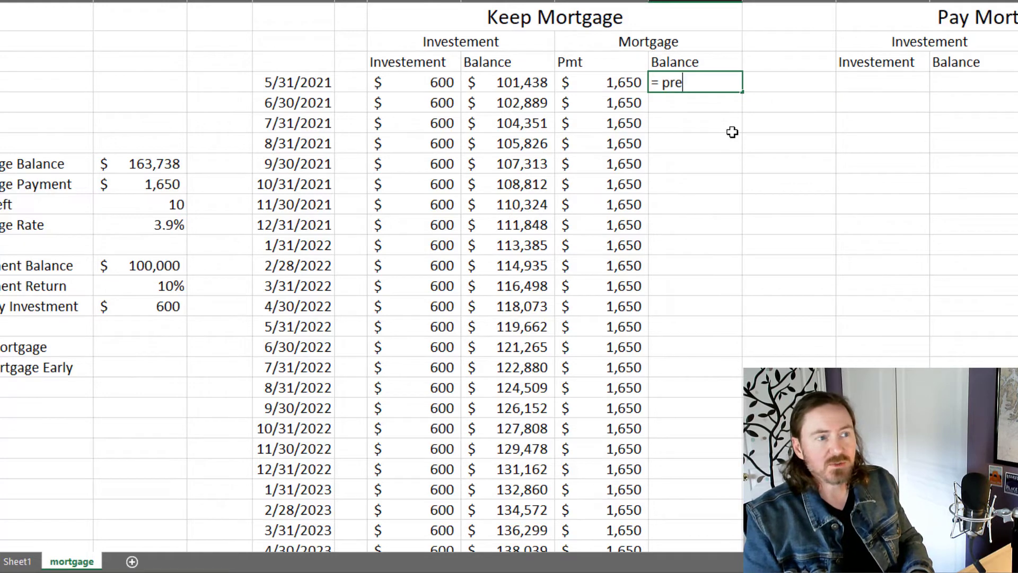
pyautogui.write('v bal')
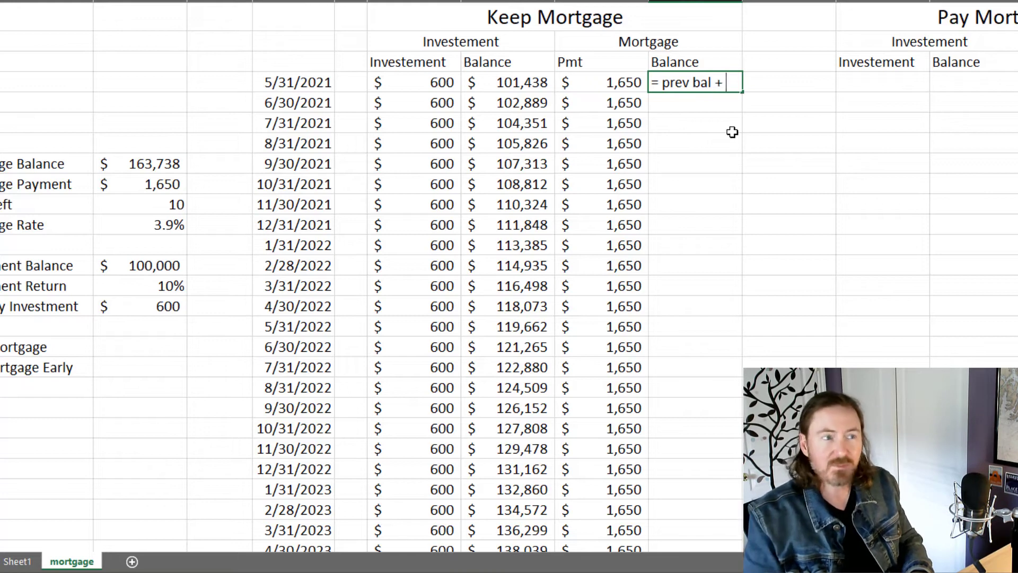
pyautogui.write('+ interest')
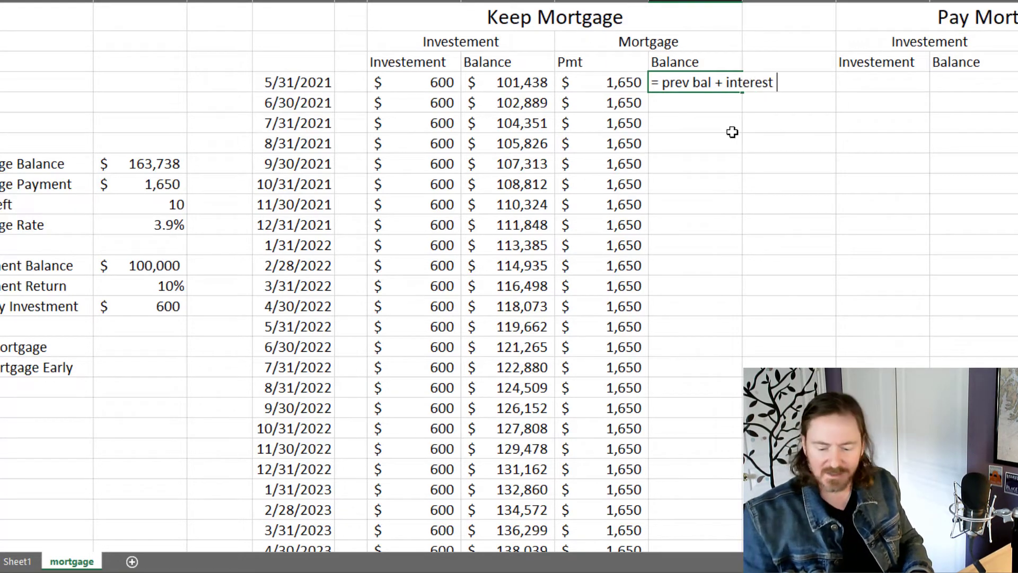
pyautogui.write(' - pmt')
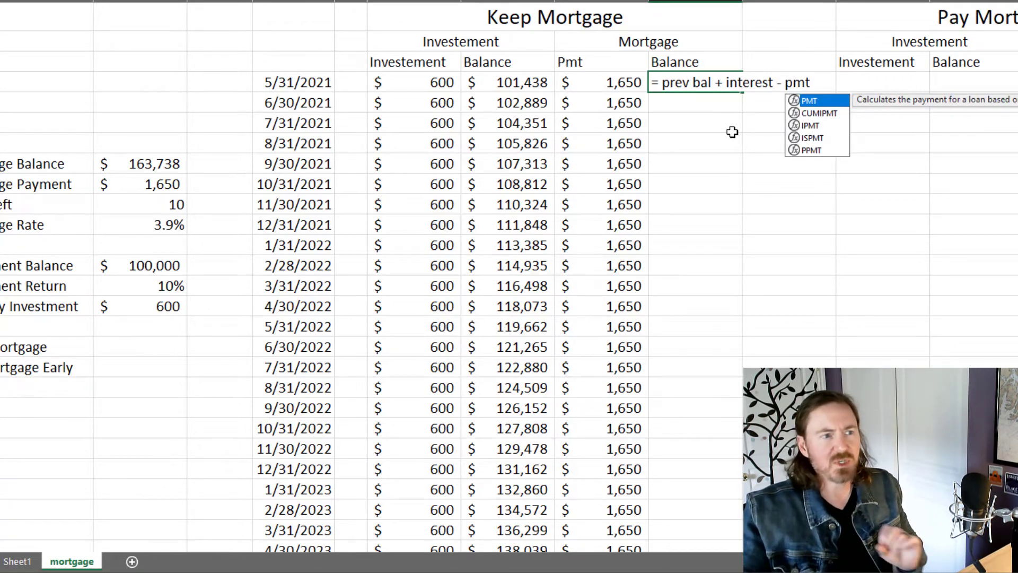
# Replace the prev bal placeholder in I4 with B8 and the interest placeholder with (B8*($B$11/12))
pyautogui.moveTo(660, 82); pyautogui.dragTo(711, 81)
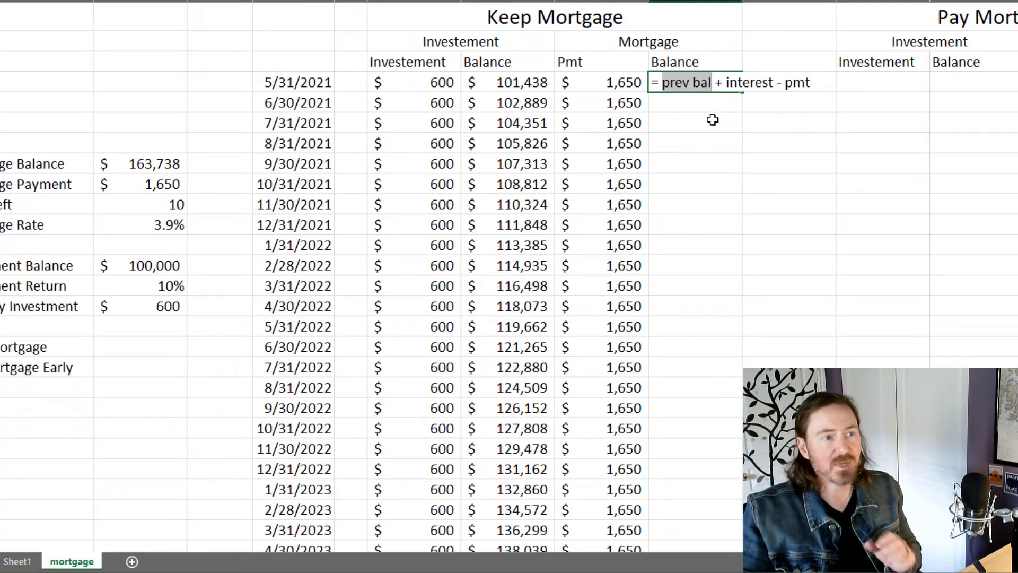
pyautogui.click(155, 165)
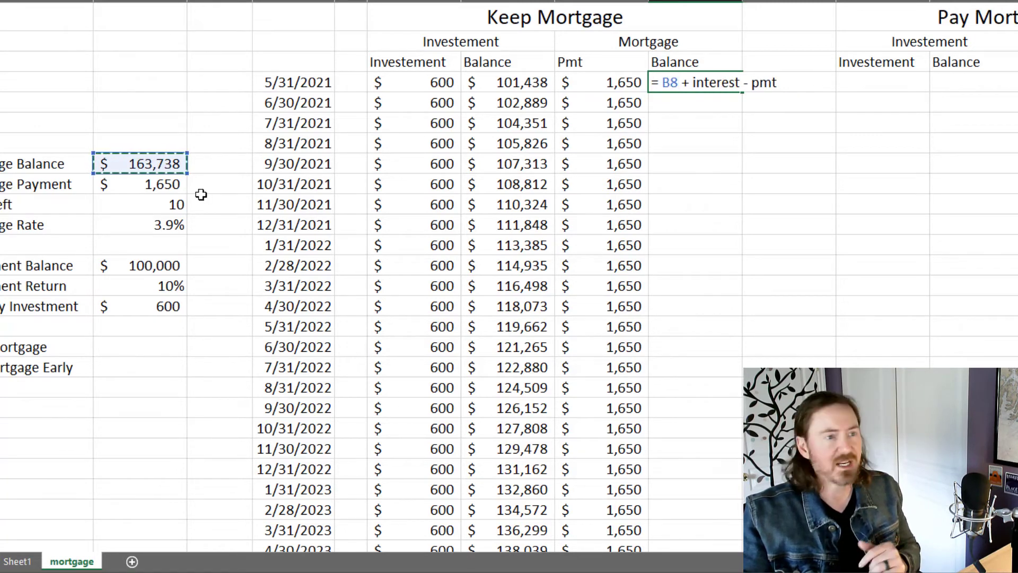
pyautogui.doubleClick(710, 82)
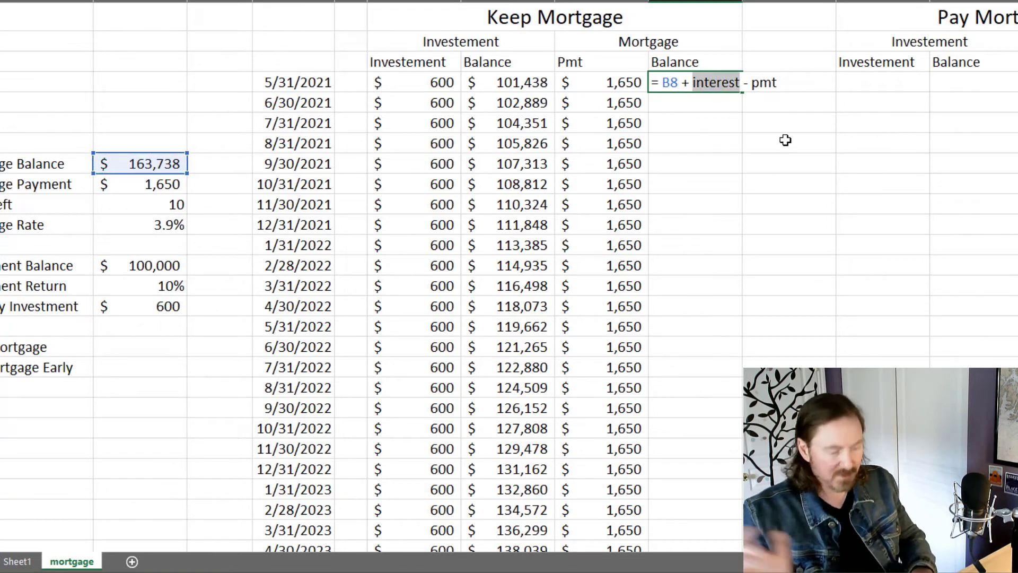
pyautogui.write('(')
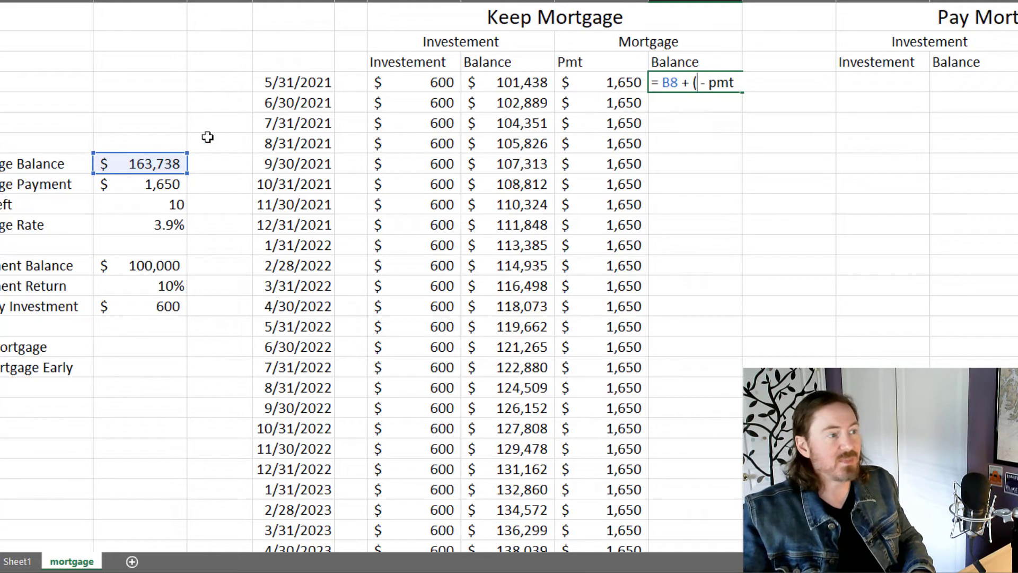
pyautogui.click(159, 165)
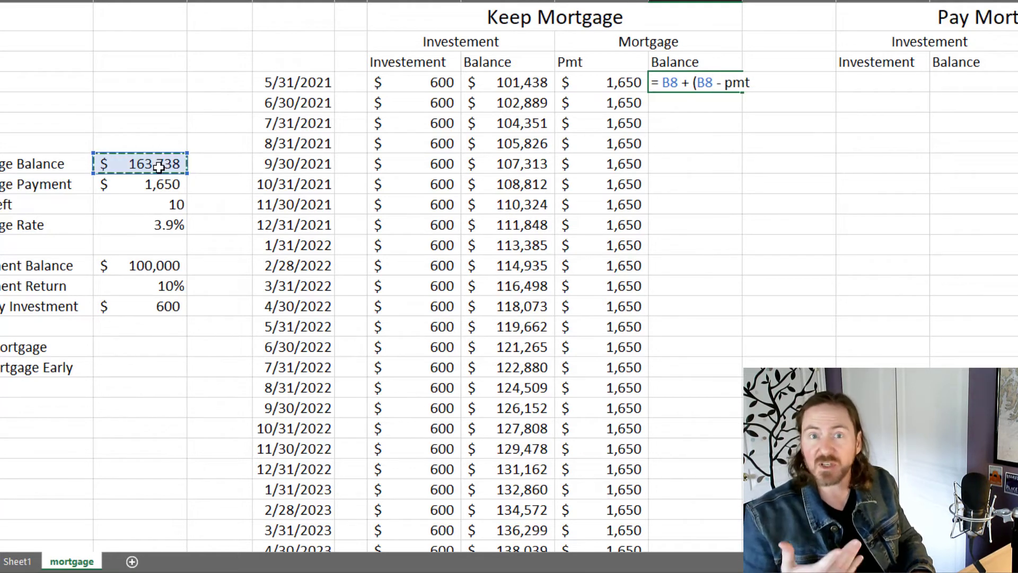
pyautogui.write('*')
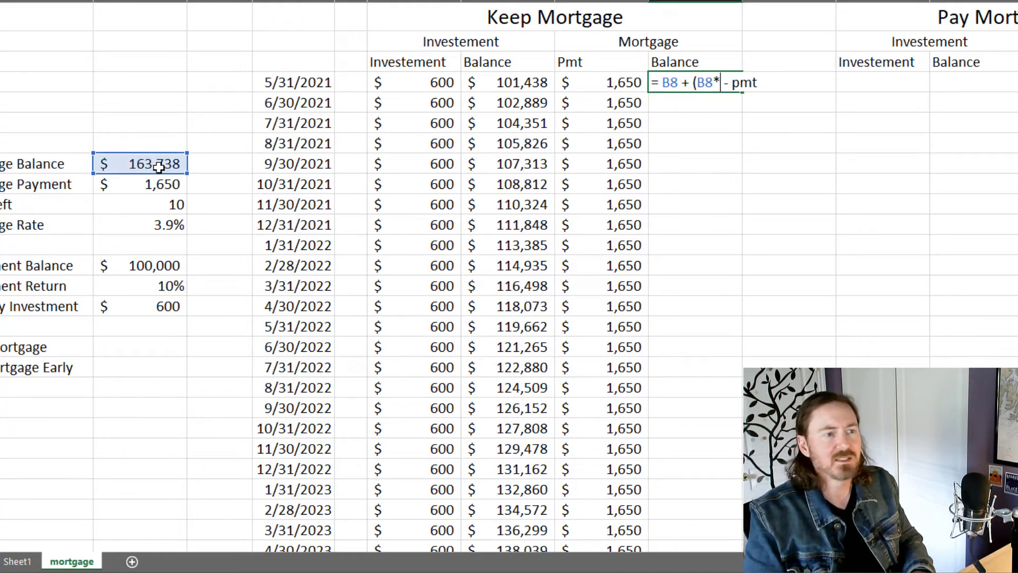
pyautogui.write('(')
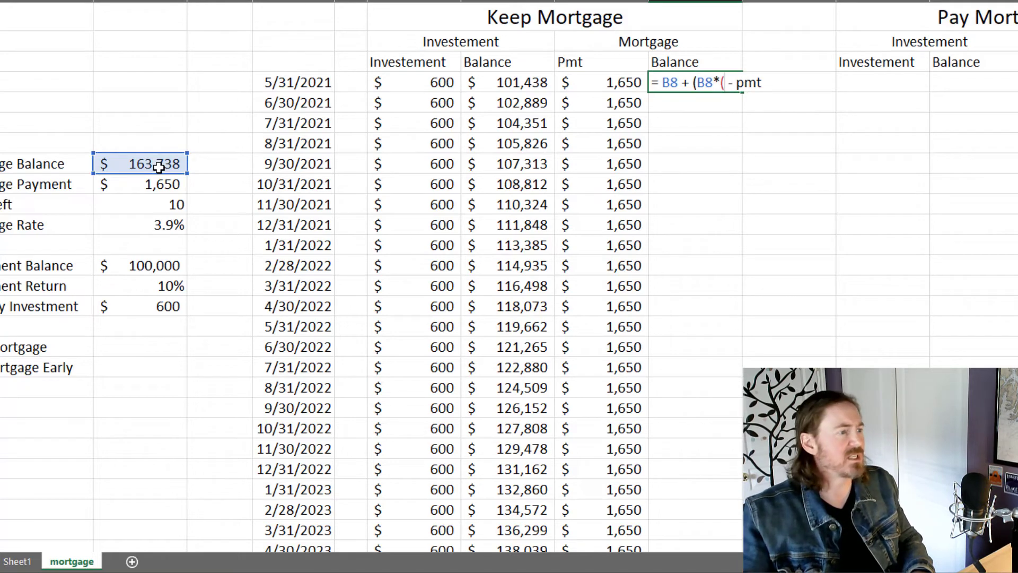
pyautogui.click(175, 225)
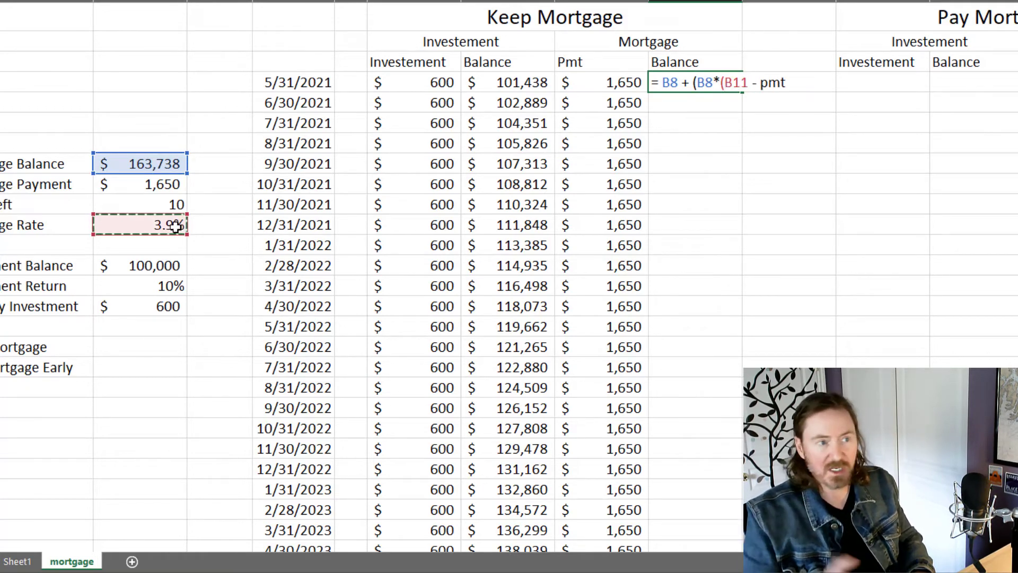
pyautogui.press('F4')
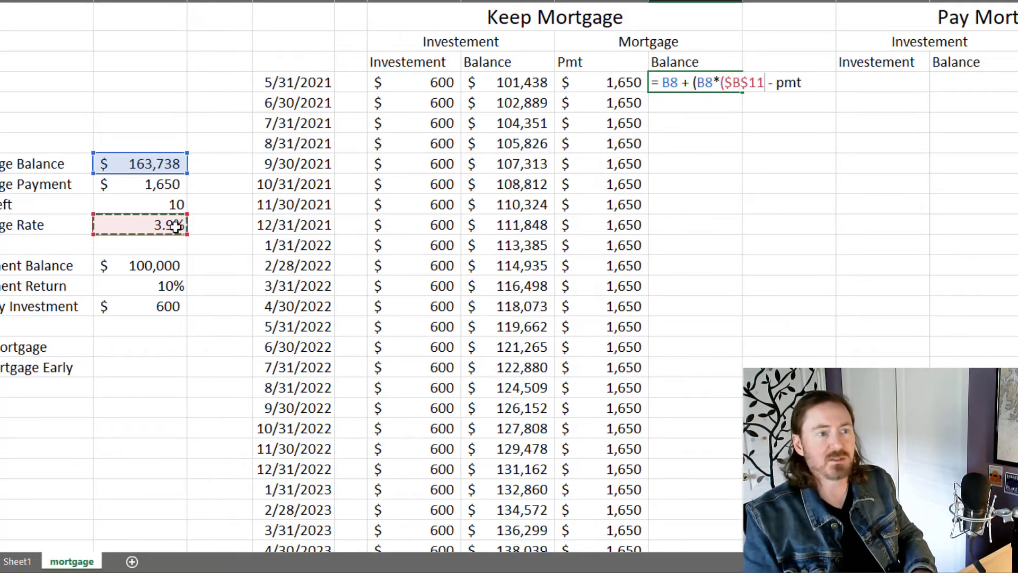
pyautogui.write('/12')
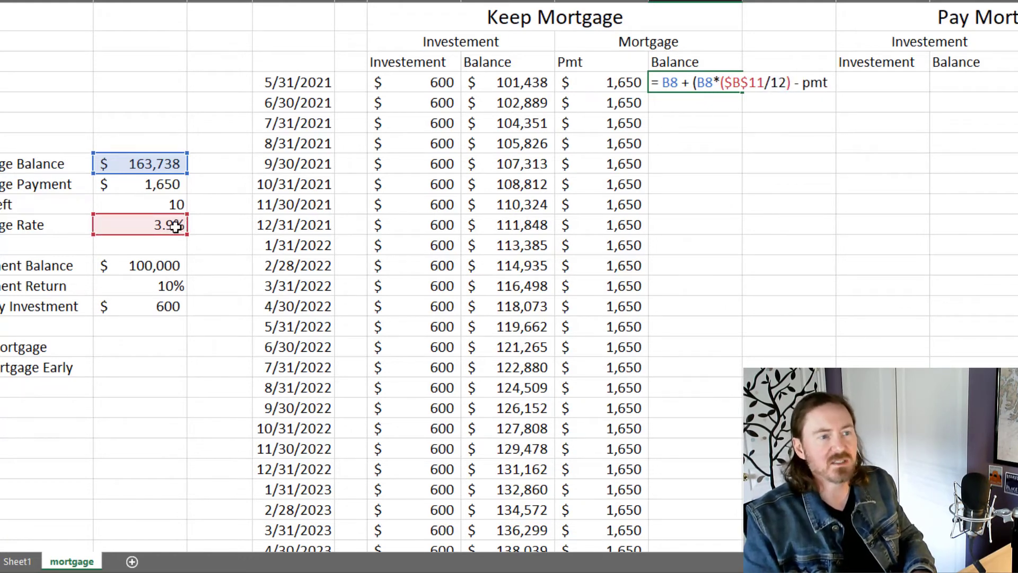
pyautogui.write(')')
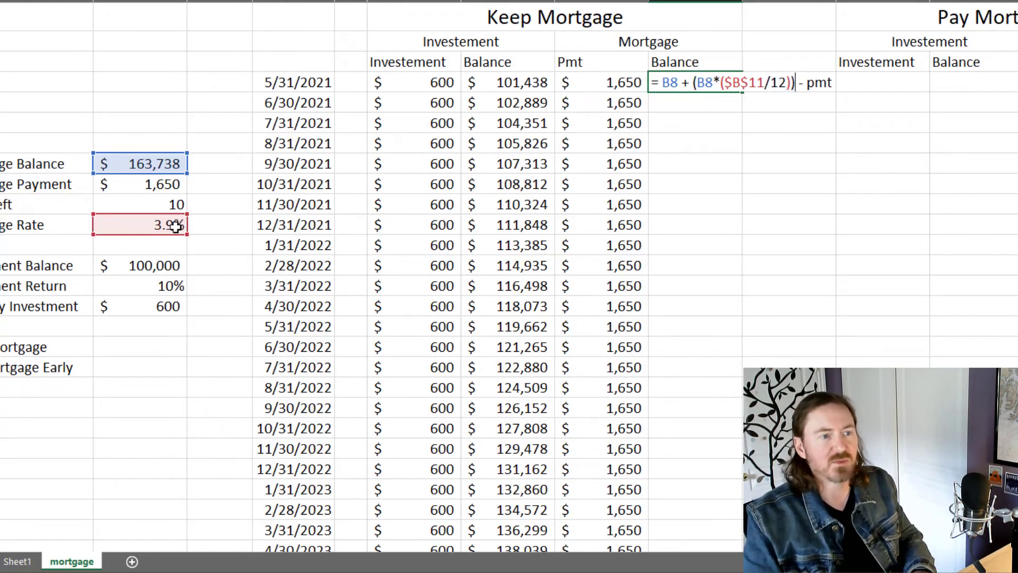
# Replace the pmt placeholder in the I4 formula with H4 and enter the formula
pyautogui.doubleClick(815, 83)
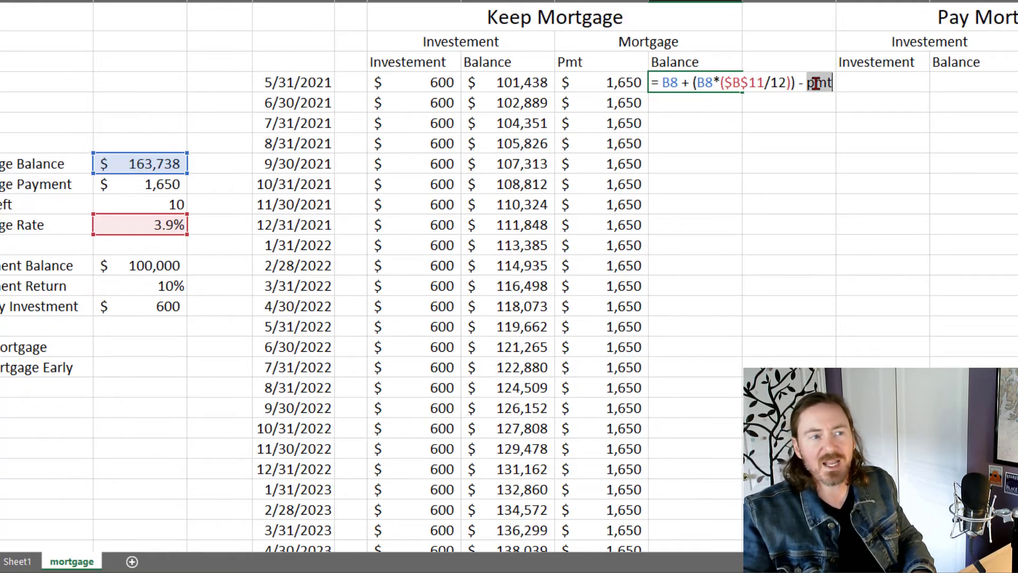
pyautogui.click(611, 85)
pyautogui.press('Return')
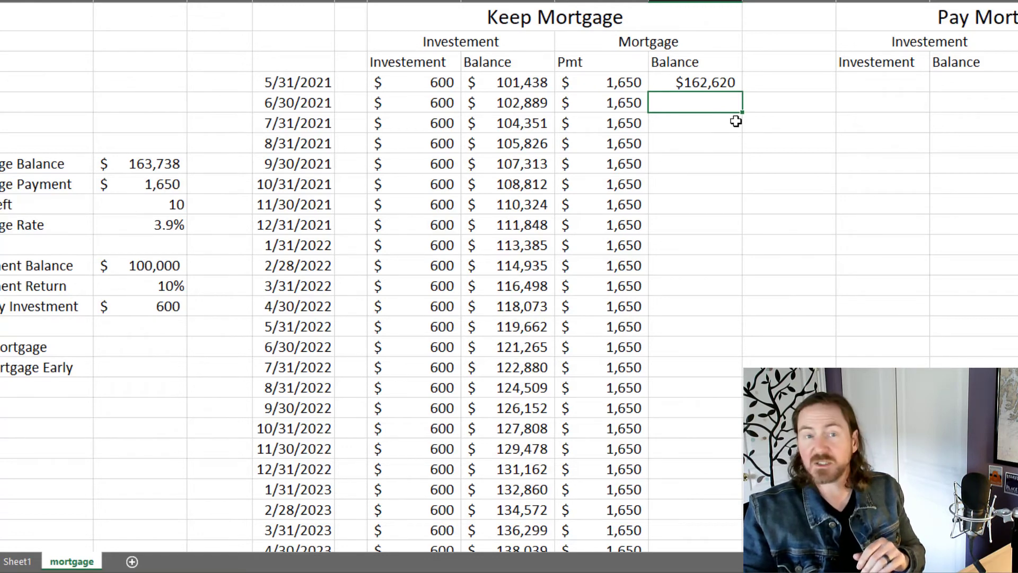
# Fill the I4 mortgage balance formula down one row into I5 for 6/30/2021
pyautogui.click(728, 82)
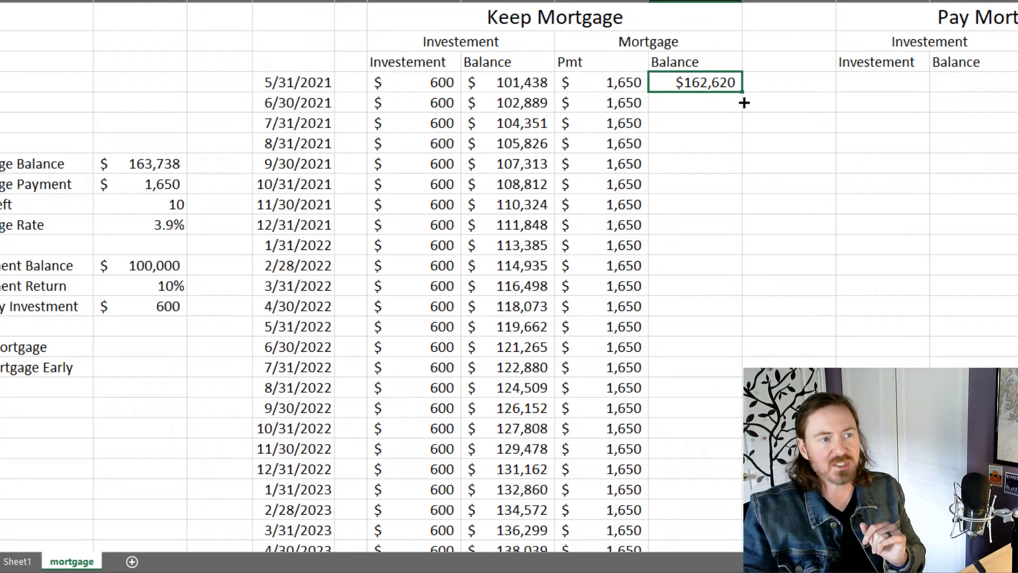
pyautogui.moveTo(745, 100); pyautogui.dragTo(740, 107)
pyautogui.click(702, 102)
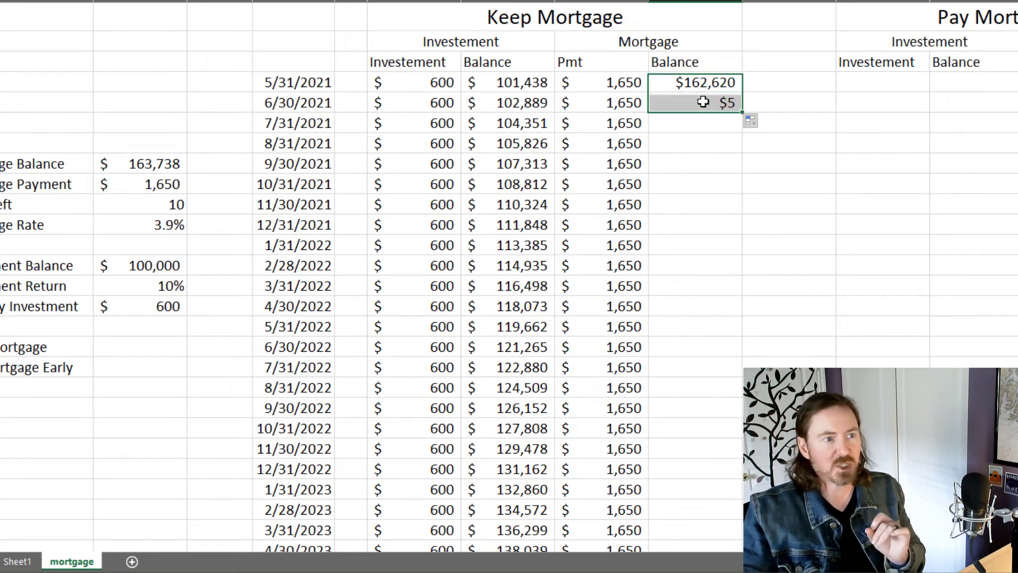
# Replace both B9 references in the I5 formula with I4 and enter the formula
pyautogui.doubleClick(702, 103)
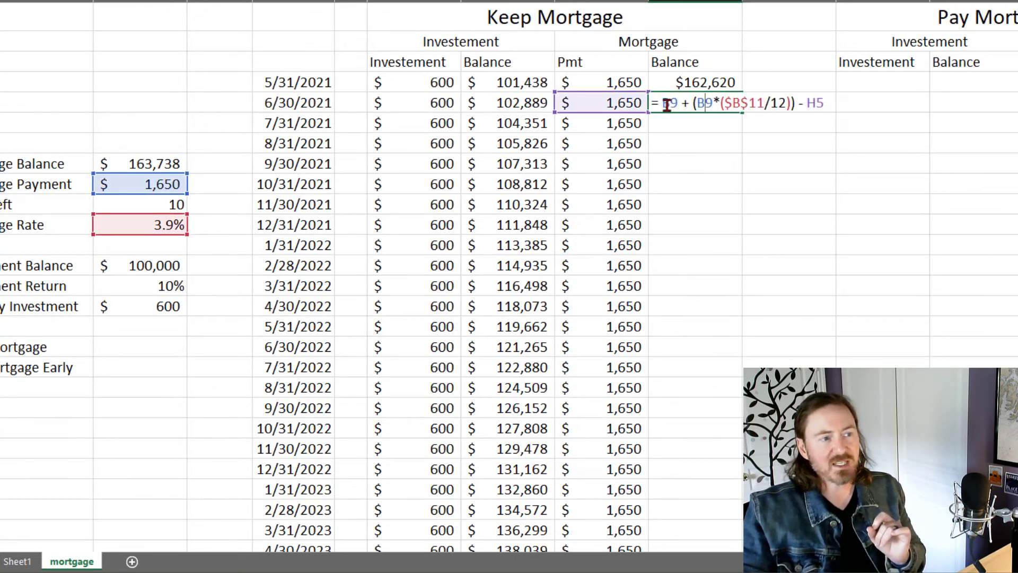
pyautogui.doubleClick(671, 103)
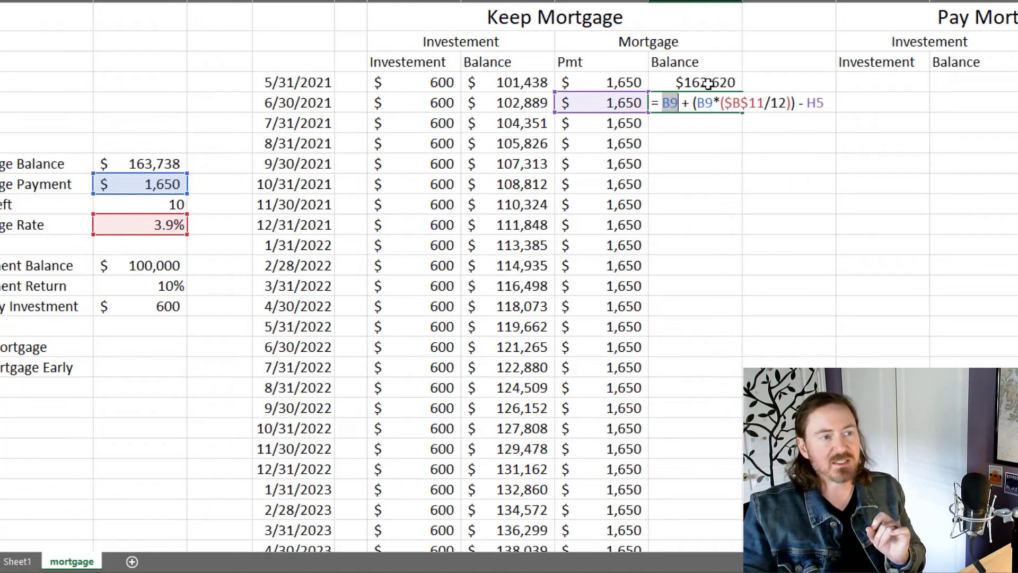
pyautogui.click(711, 85)
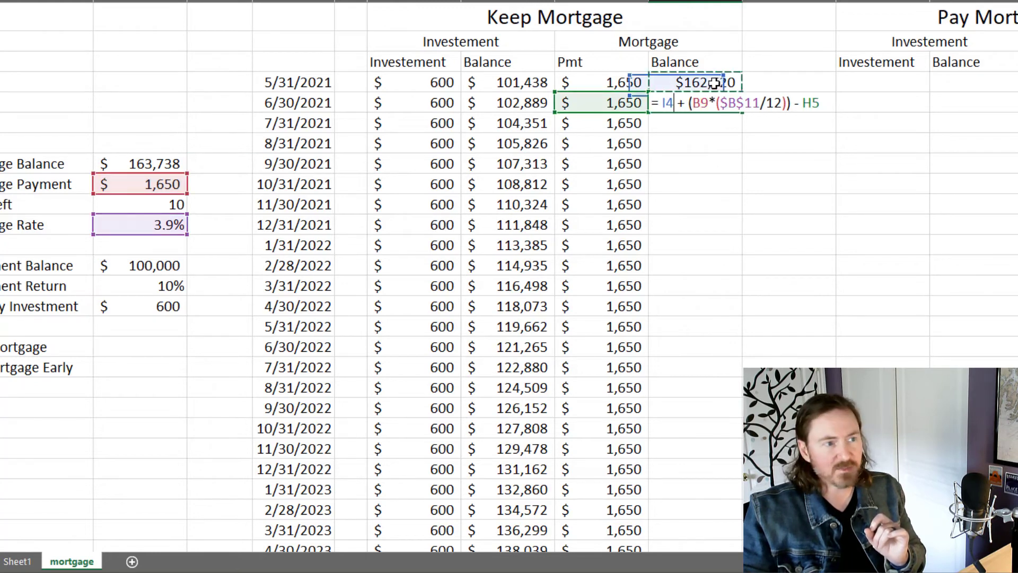
pyautogui.doubleClick(694, 103)
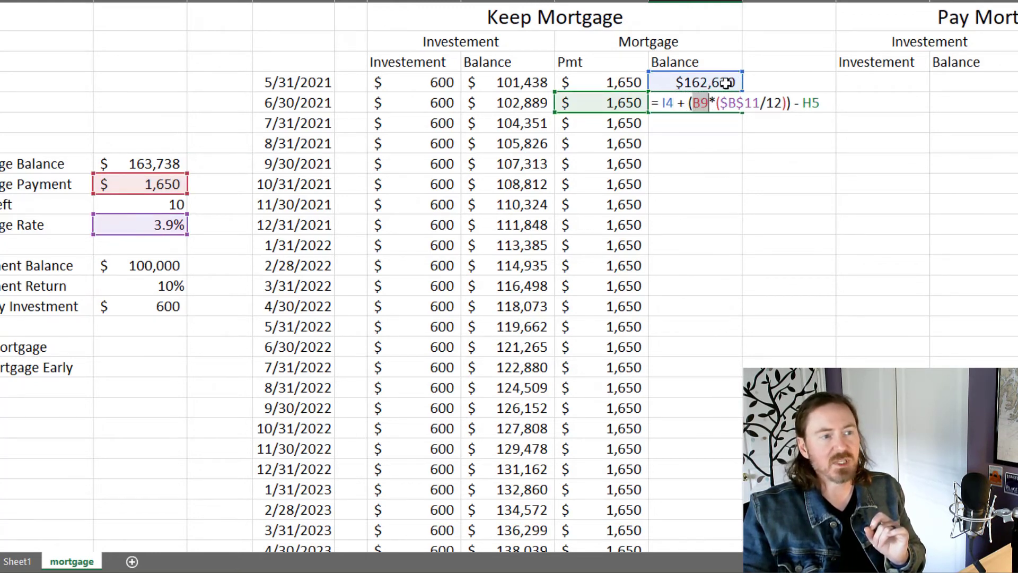
pyautogui.click(725, 82)
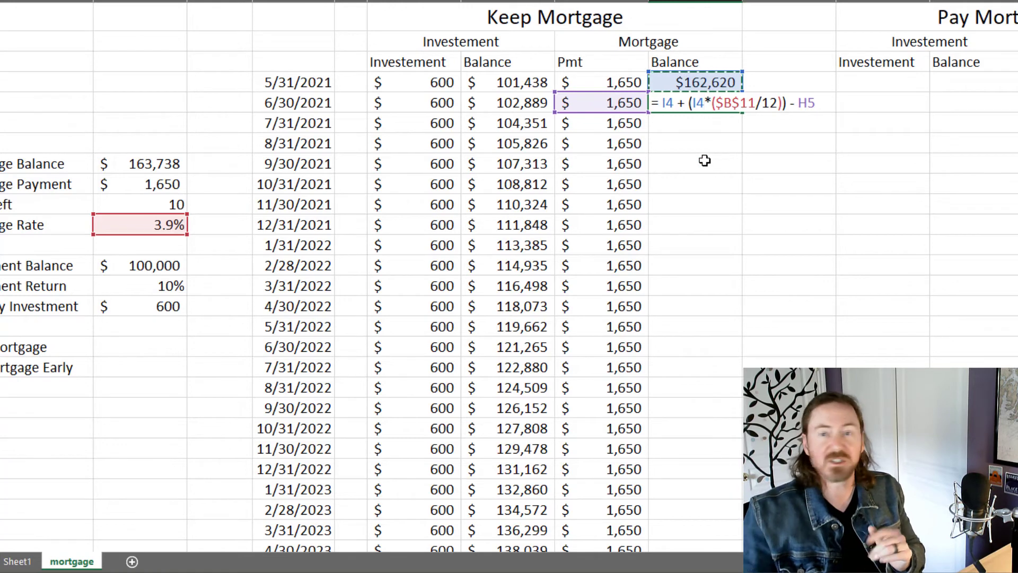
pyautogui.press('Return')
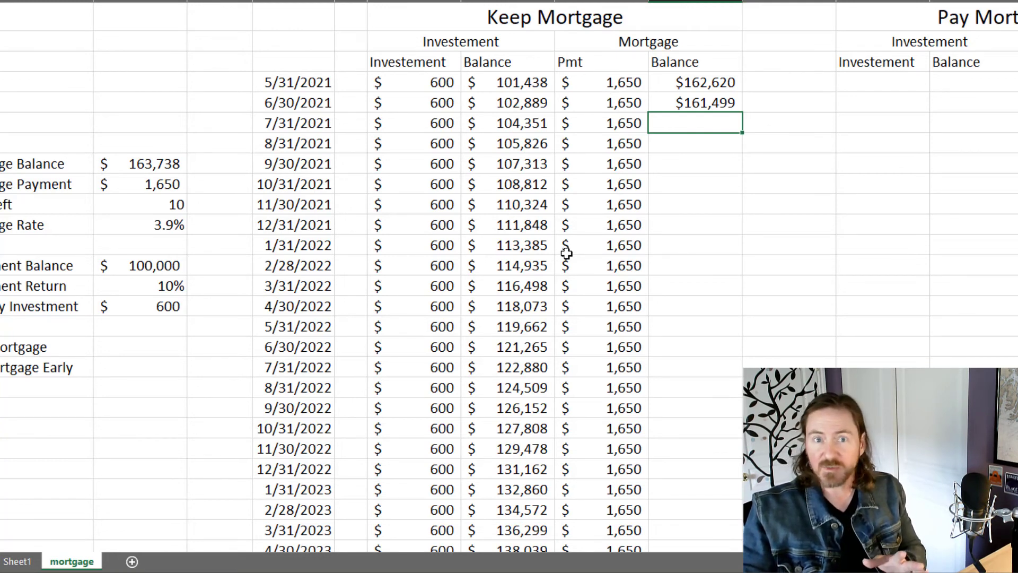
# Fill the I5 formula down the Keep Mortgage mortgage Balance column to the 4/30/2031 row
pyautogui.click(732, 104)
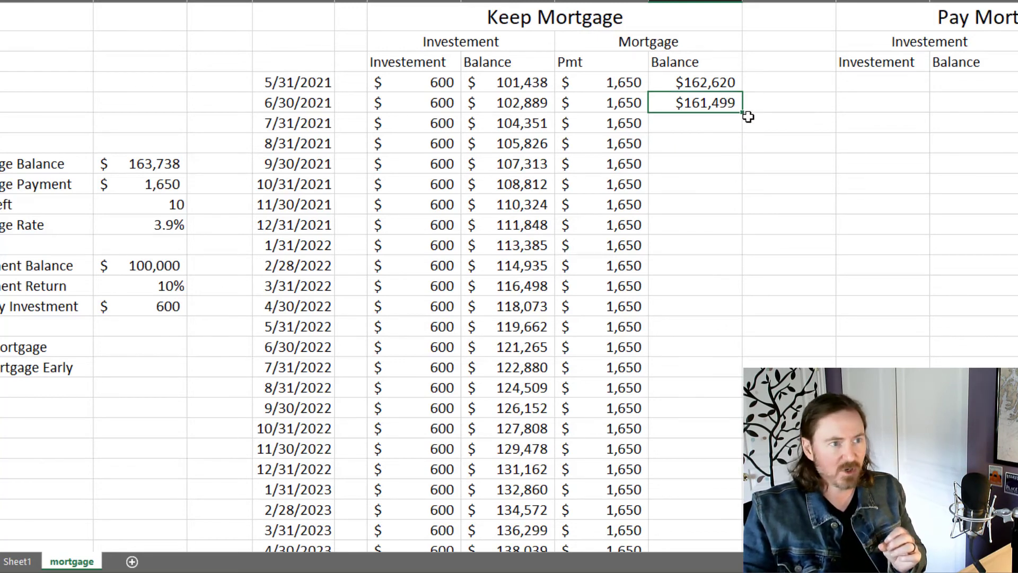
pyautogui.moveTo(742, 111)
pyautogui.mouseDown()
pyautogui.moveTo(740, 542)
pyautogui.moveTo(693, 461)
pyautogui.moveTo(694, 481)
pyautogui.mouseUp()
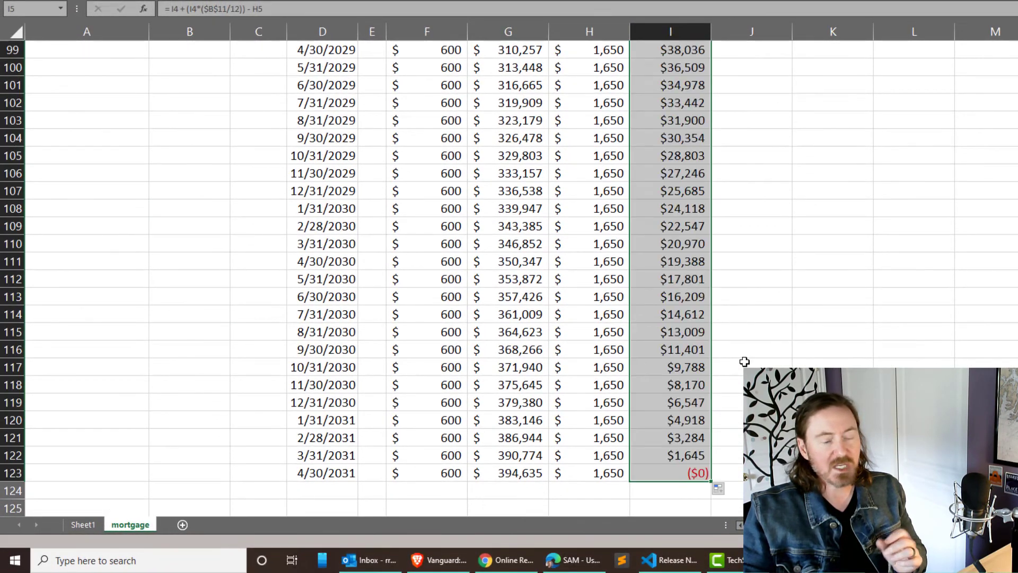
# Show nine decimals in the final mortgage balance cell I123 and auto-fit the width of column I
pyautogui.scroll(-3, 736, 314)
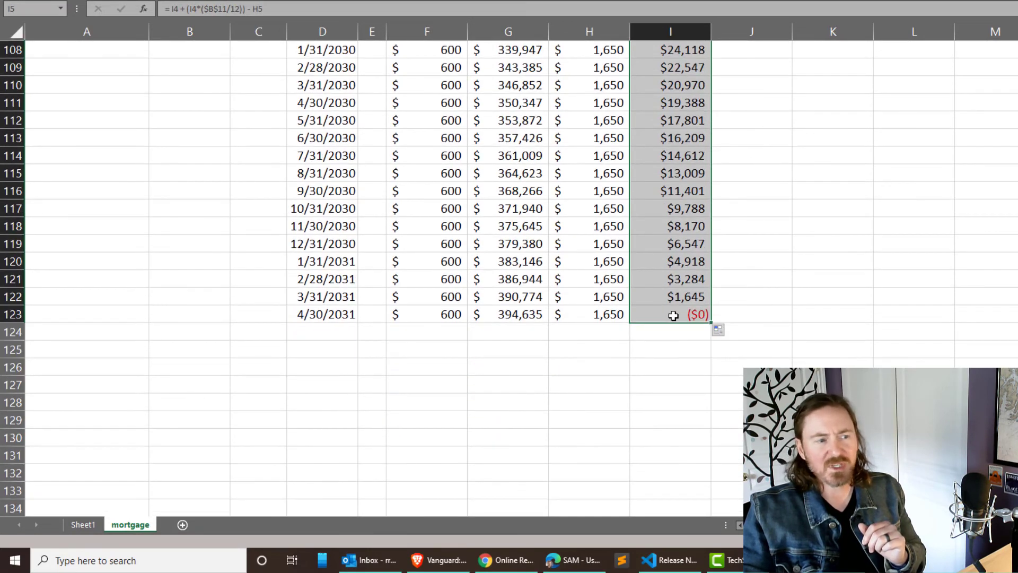
pyautogui.click(673, 314)
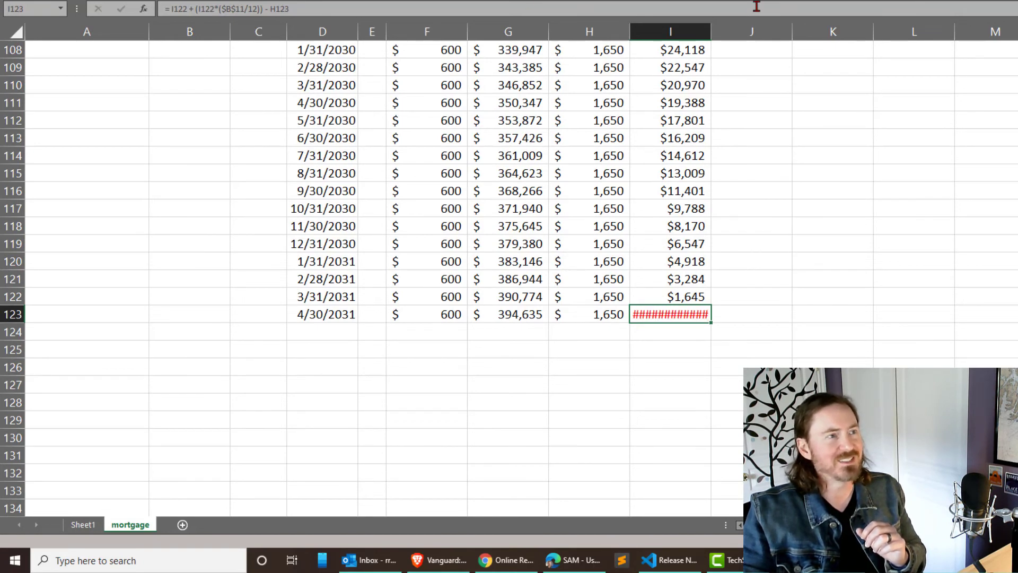
pyautogui.doubleClick(710, 36)
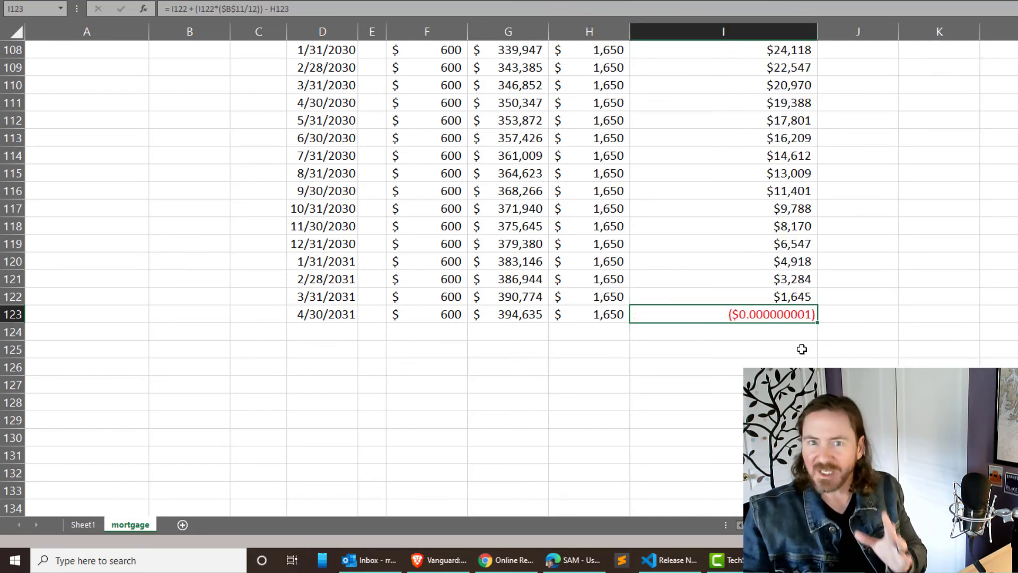
# Review the Keep Mortgage investment and mortgage balances from 5/31/2021 through 4/30/2031
pyautogui.scroll(17, 843, 266)
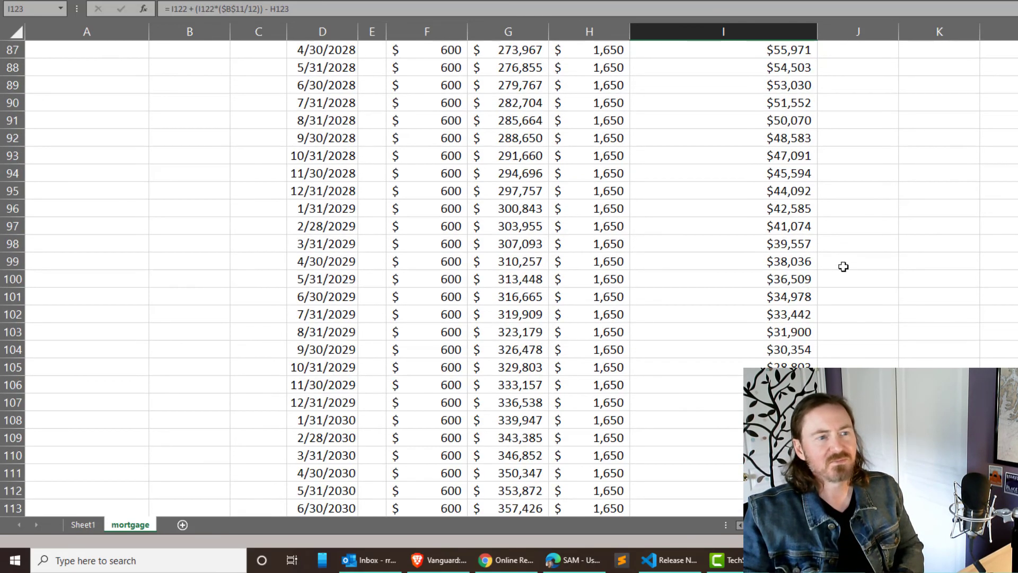
pyautogui.scroll(19, 843, 267)
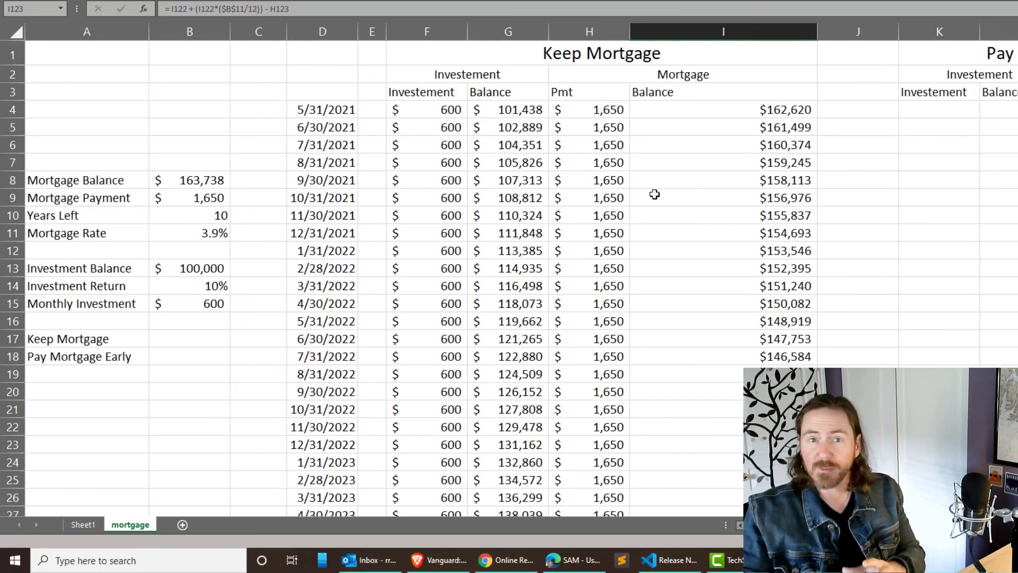
pyautogui.scroll(-20, 650, 218)
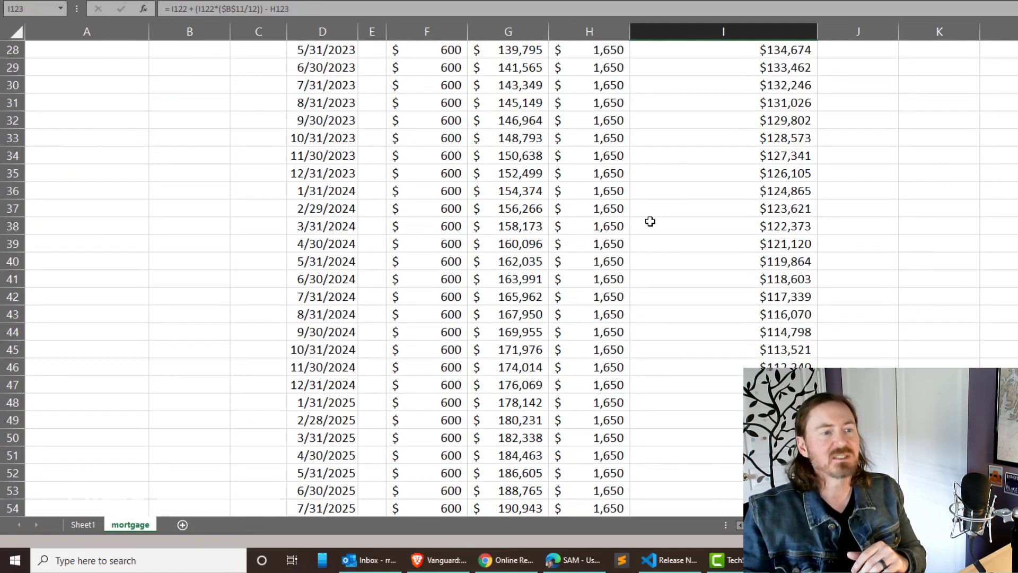
pyautogui.scroll(-10, 650, 221)
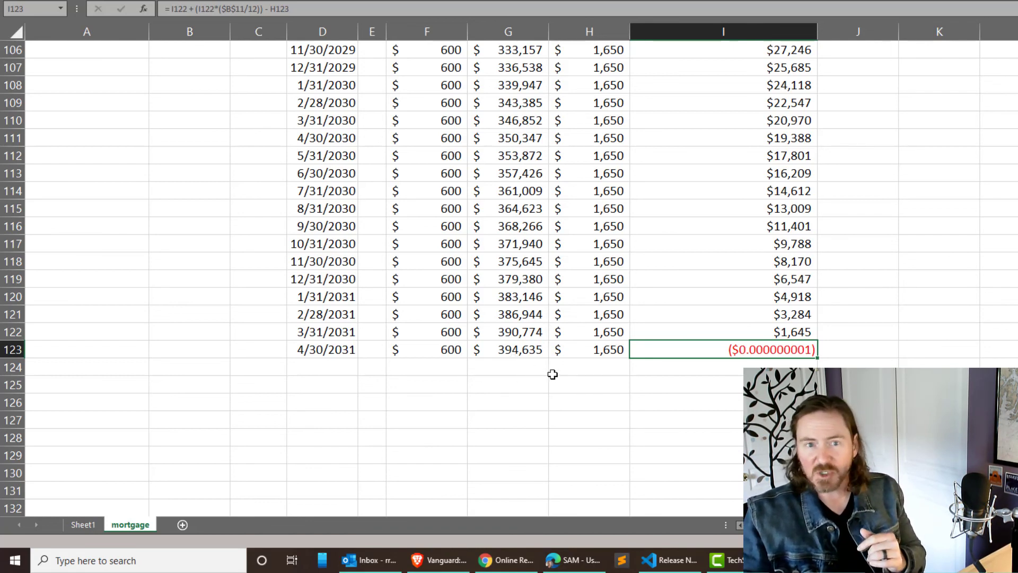
pyautogui.scroll(20, 552, 375)
pyautogui.scroll(14, 552, 374)
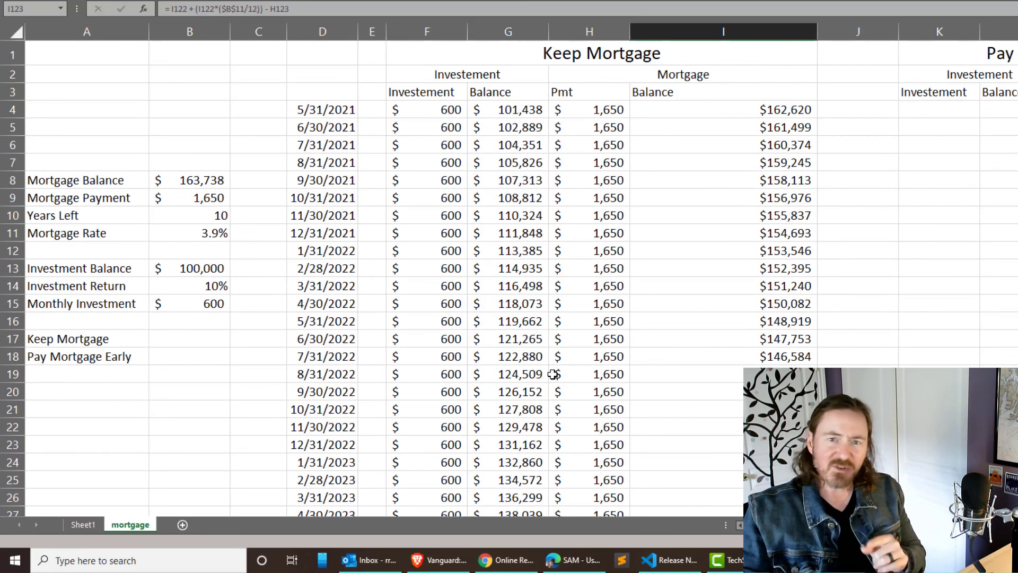